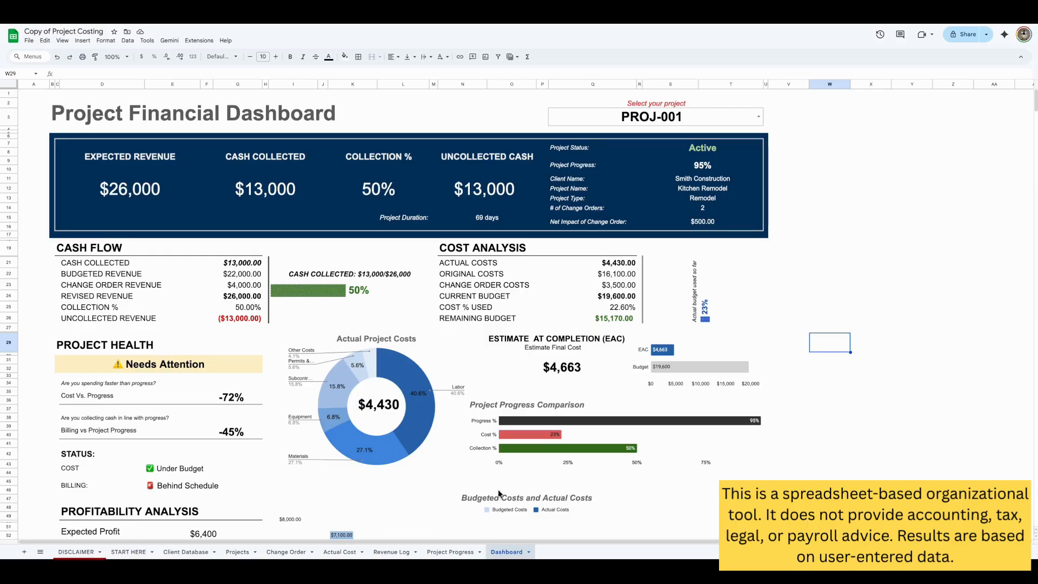
Switch the dashboard to project PROJ-002 and review its financial figures and charts
click(756, 119)
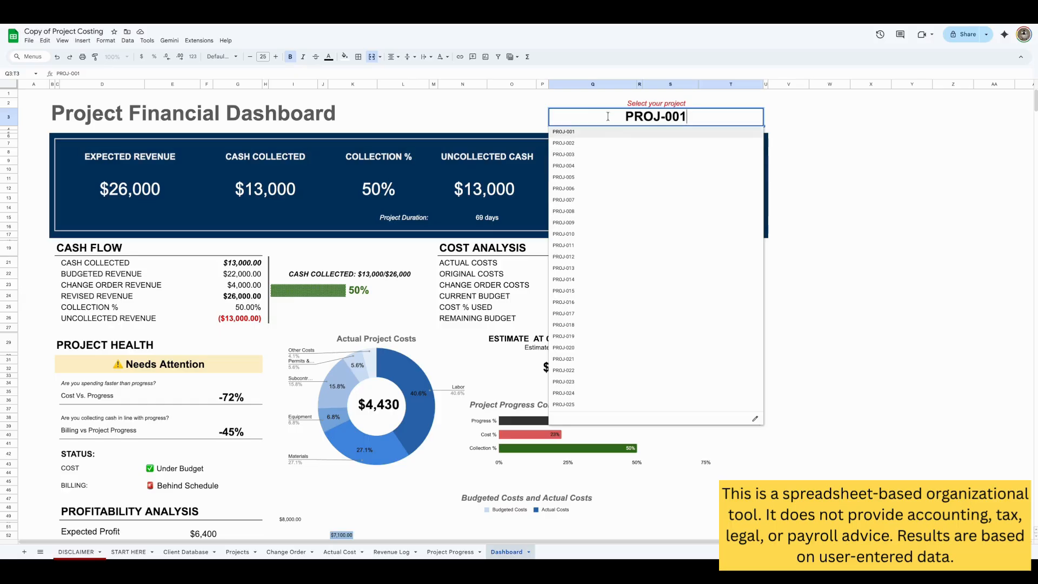
click(564, 143)
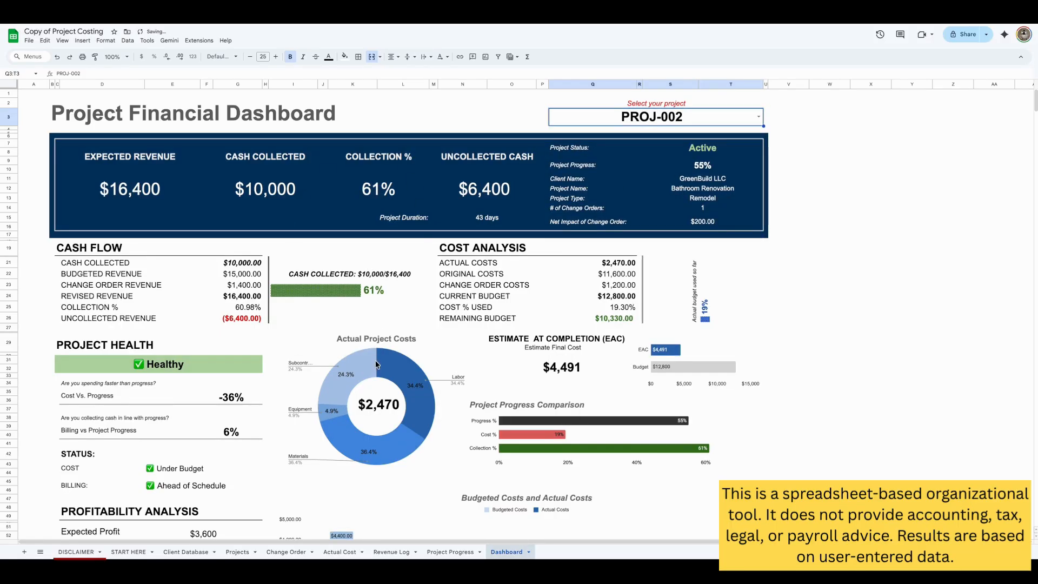
scroll(368, 268, down, 3)
scroll(684, 234, up, 3)
scroll(400, 292, down, 1)
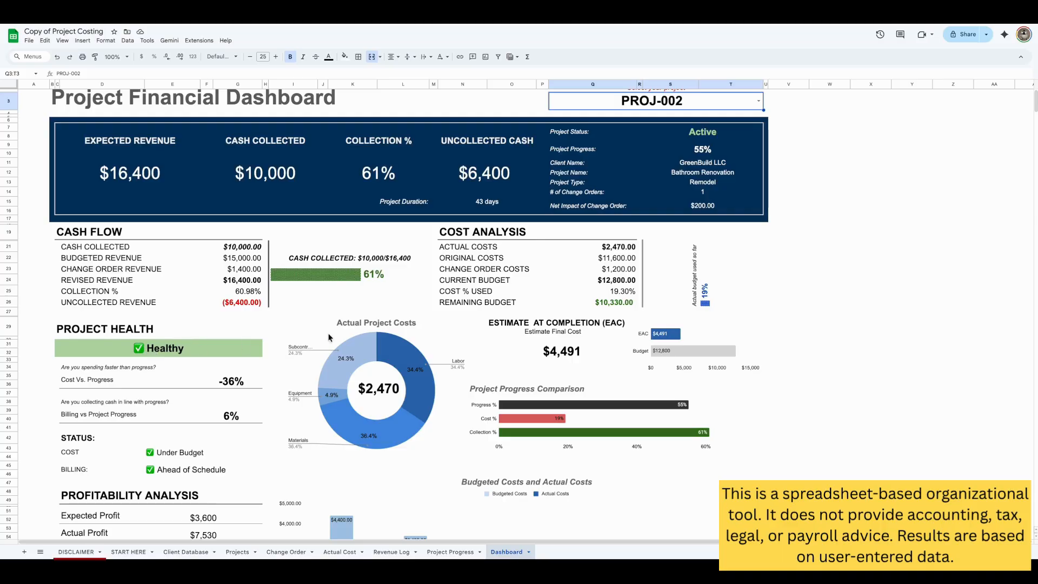
scroll(153, 352, up, 1)
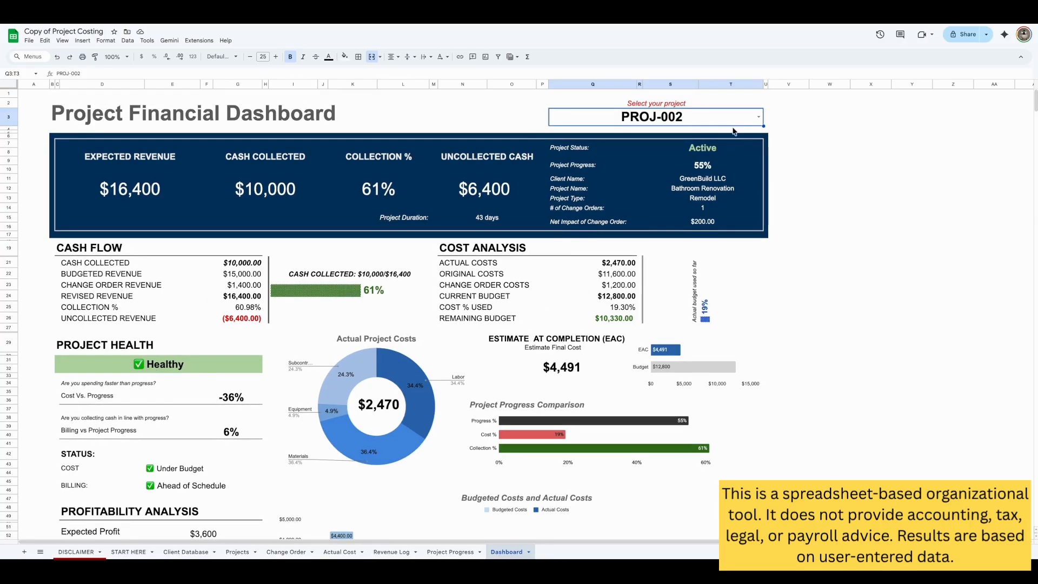
Compare project health on the dashboard by displaying PROJ-001 and going back to PROJ-002
click(758, 116)
click(574, 144)
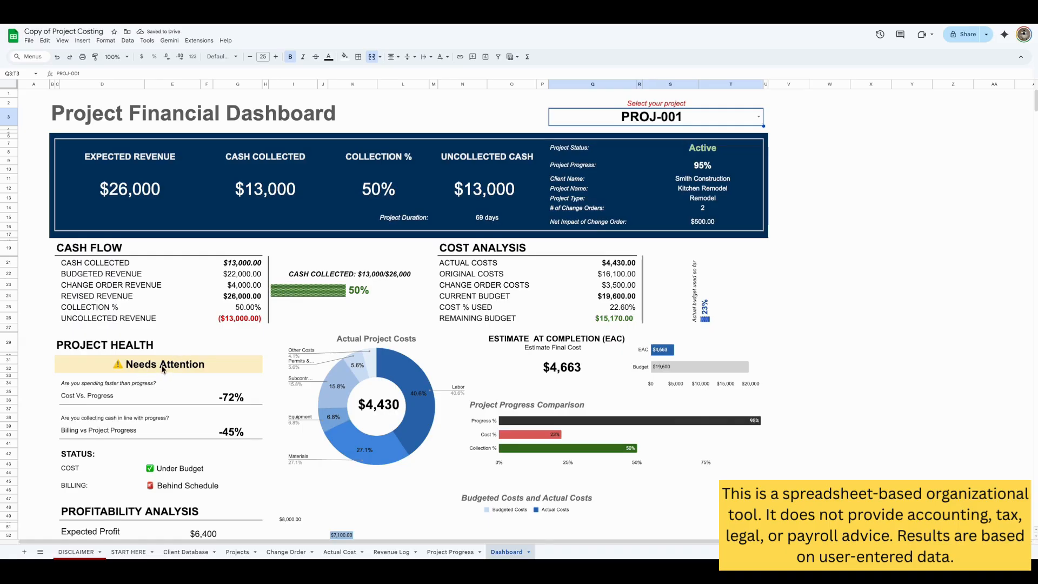
click(759, 116)
click(597, 144)
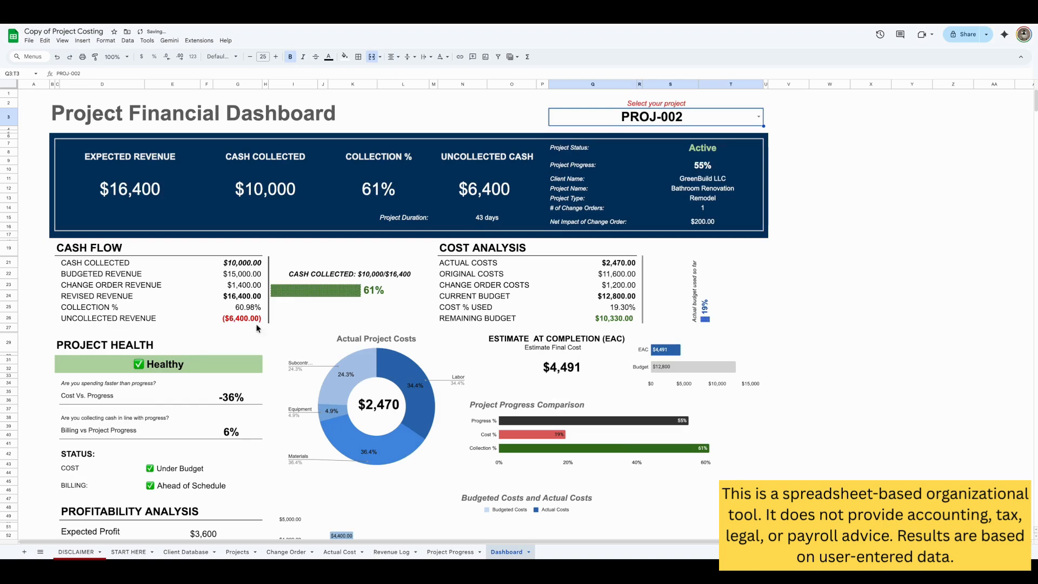
Display PROJ-003 on the dashboard and examine its project health, cost analysis and profitability sections
click(758, 117)
click(574, 160)
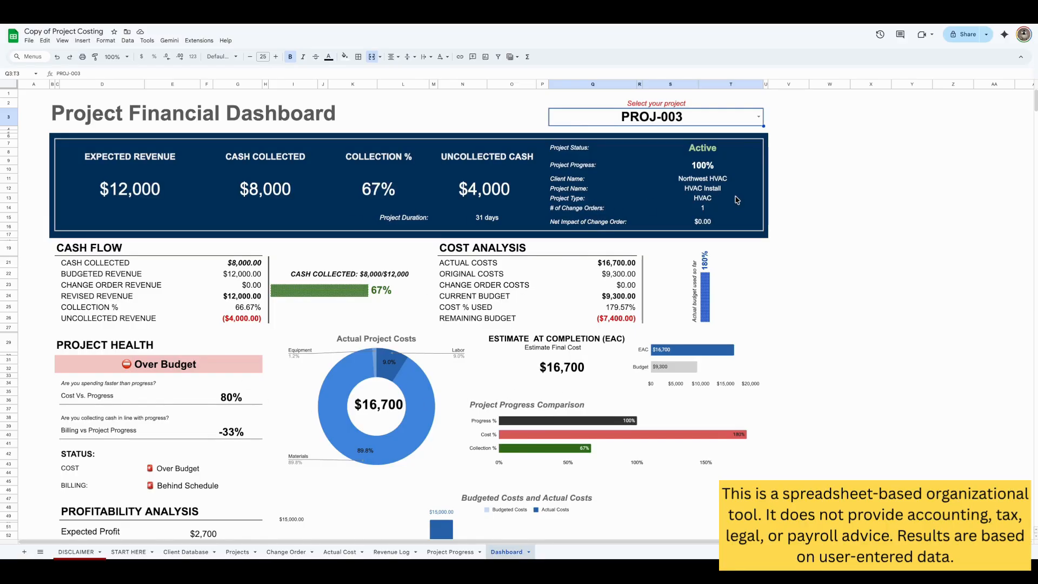
scroll(240, 409, down, 5)
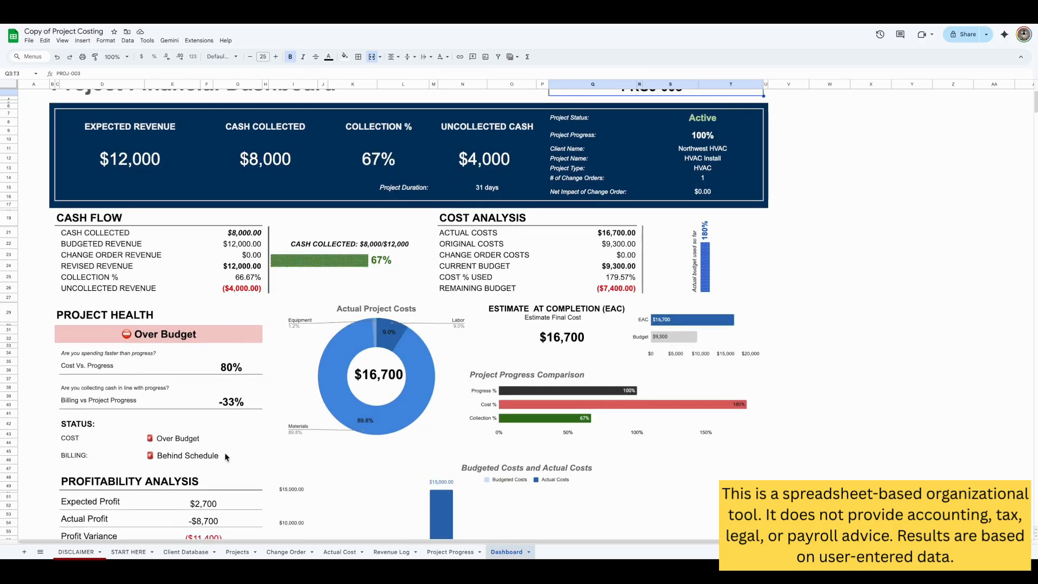
scroll(606, 474, up, 6)
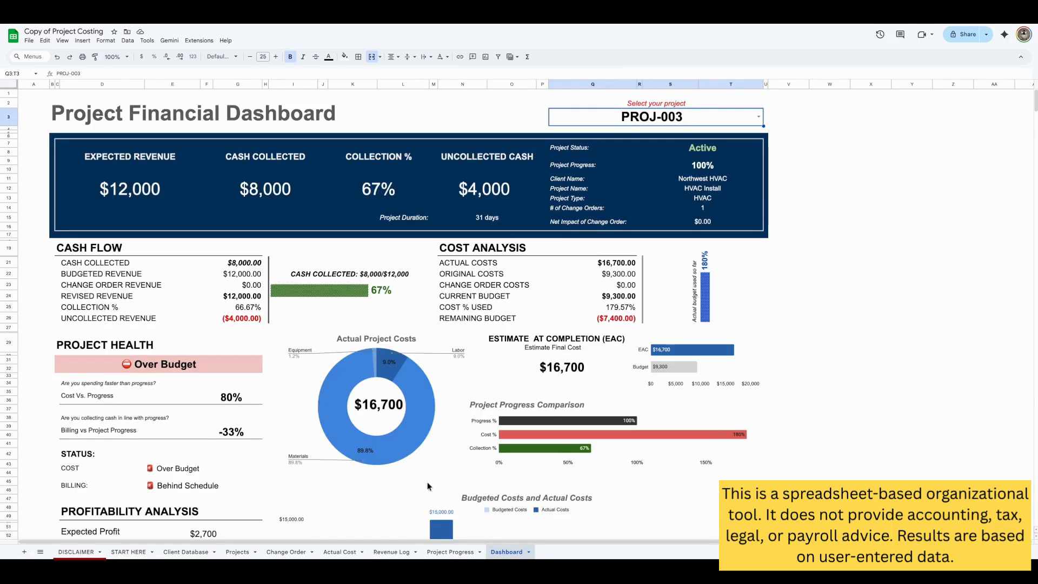
scroll(583, 474, down, 3)
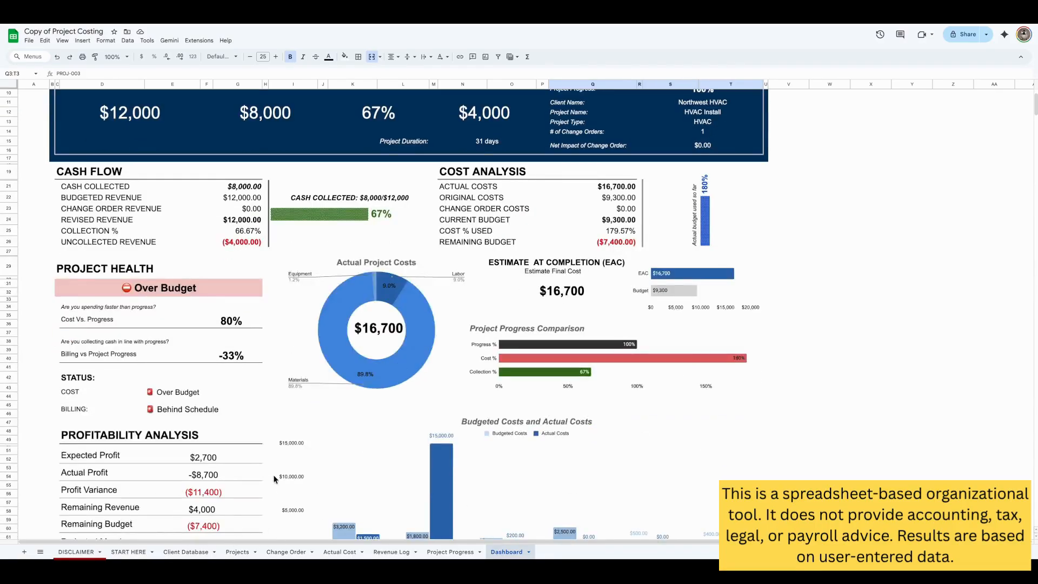
scroll(275, 479, down, 3)
scroll(537, 396, up, 5)
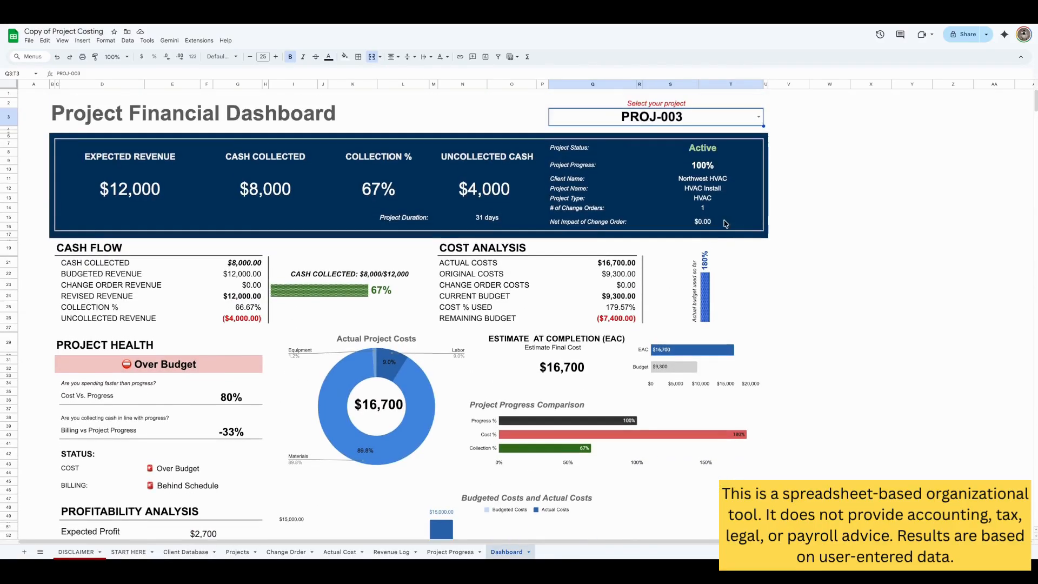
Set the dashboard project back to PROJ-001 and look over its profitability analysis and budgeted versus actual costs chart
click(757, 117)
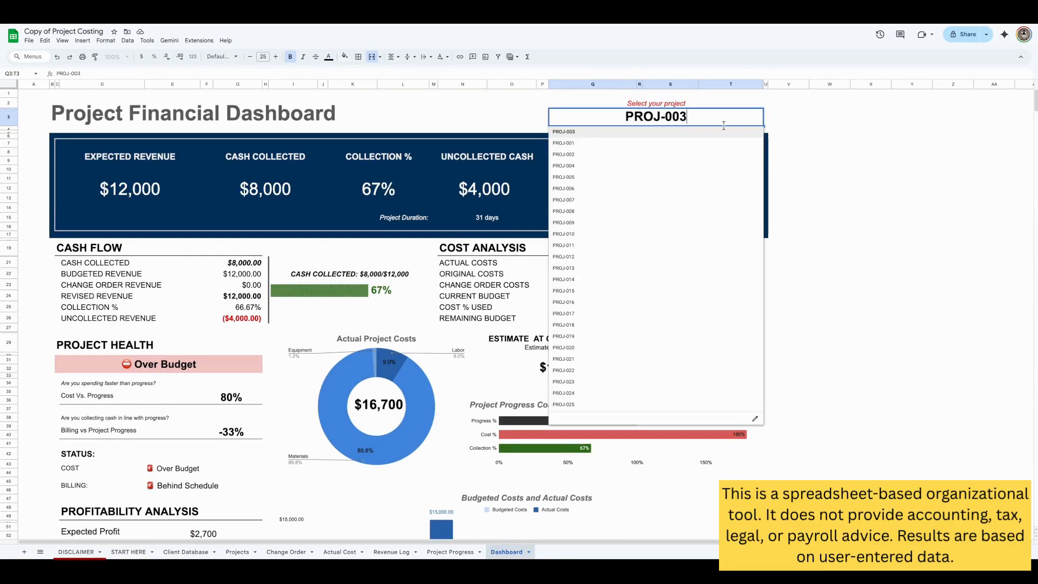
click(648, 145)
scroll(640, 264, down, 5)
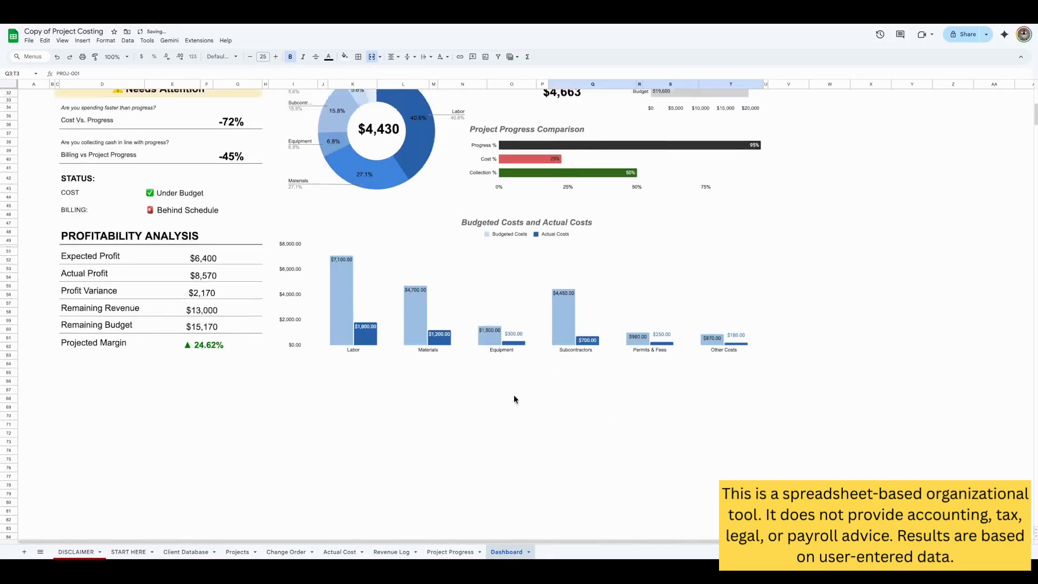
scroll(513, 399, up, 6)
scroll(470, 500, down, 3)
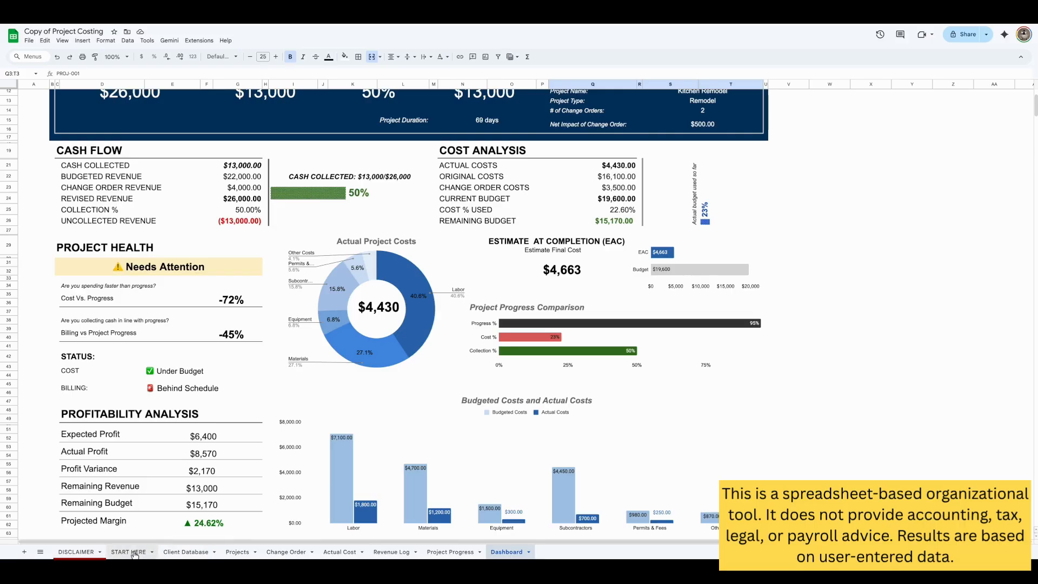
Open the Client Database sheet and look through the client list from its header row
click(186, 551)
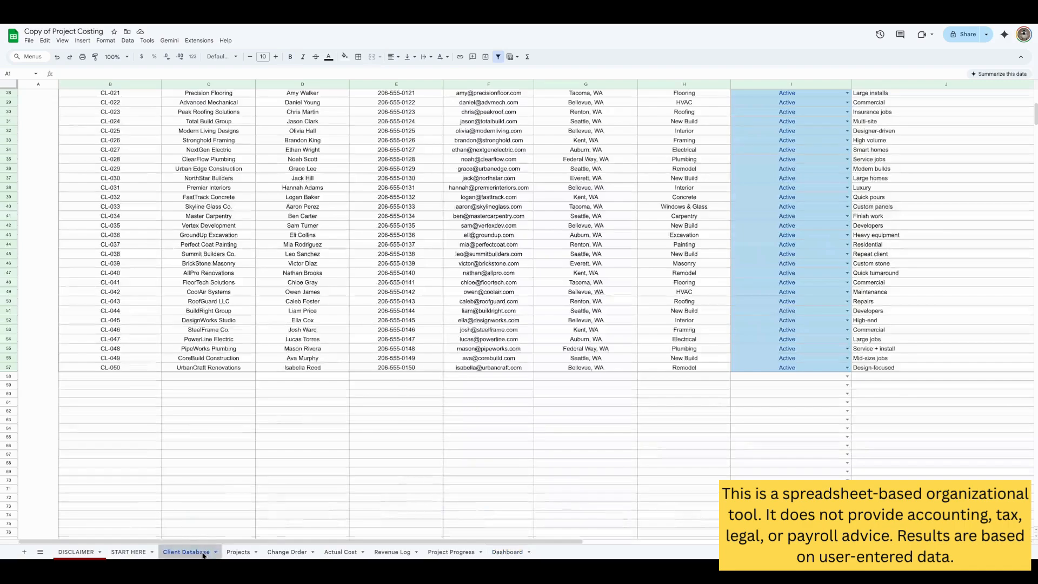
scroll(407, 470, up, 5)
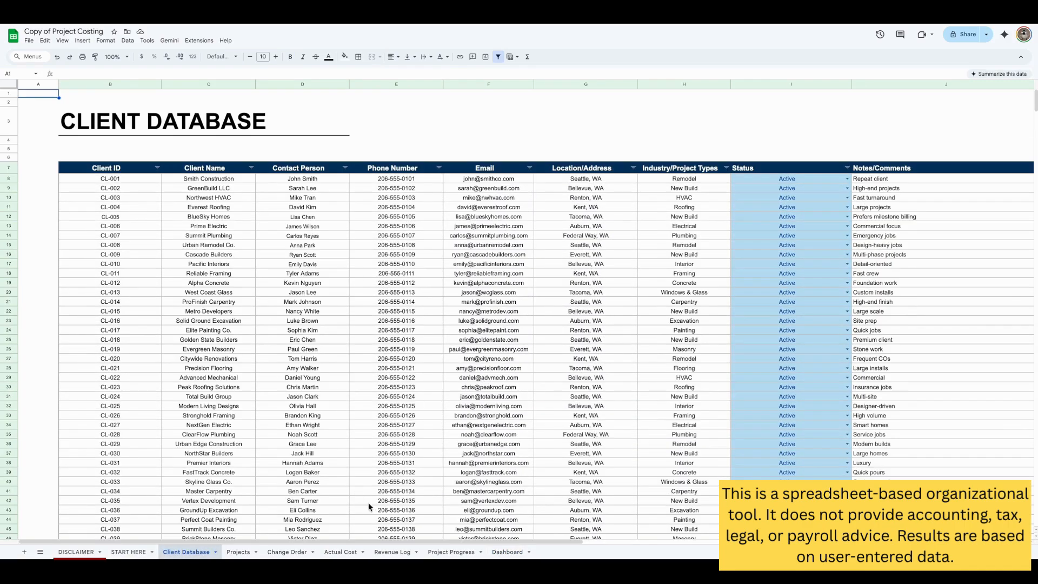
drag(381, 540, 324, 537)
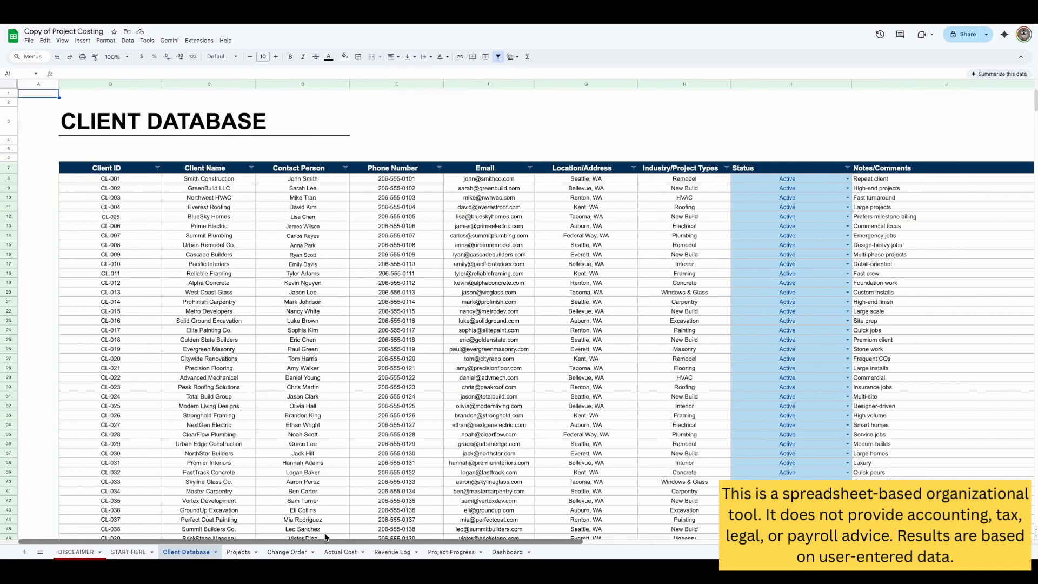
scroll(550, 488, down, 3)
scroll(550, 487, up, 3)
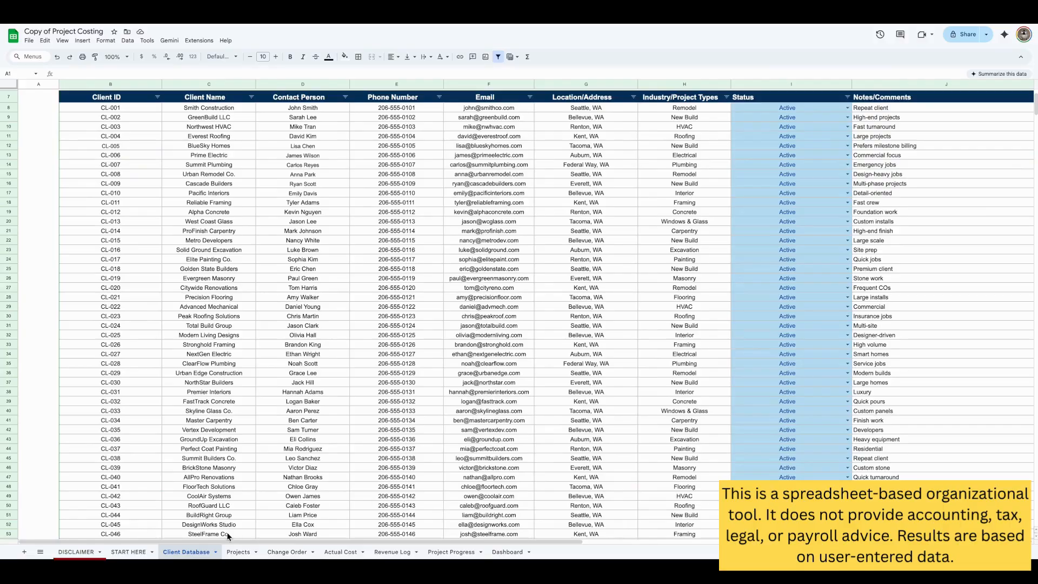
Open the Projects sheet and bring the first columns of the projects ledger into view
click(238, 552)
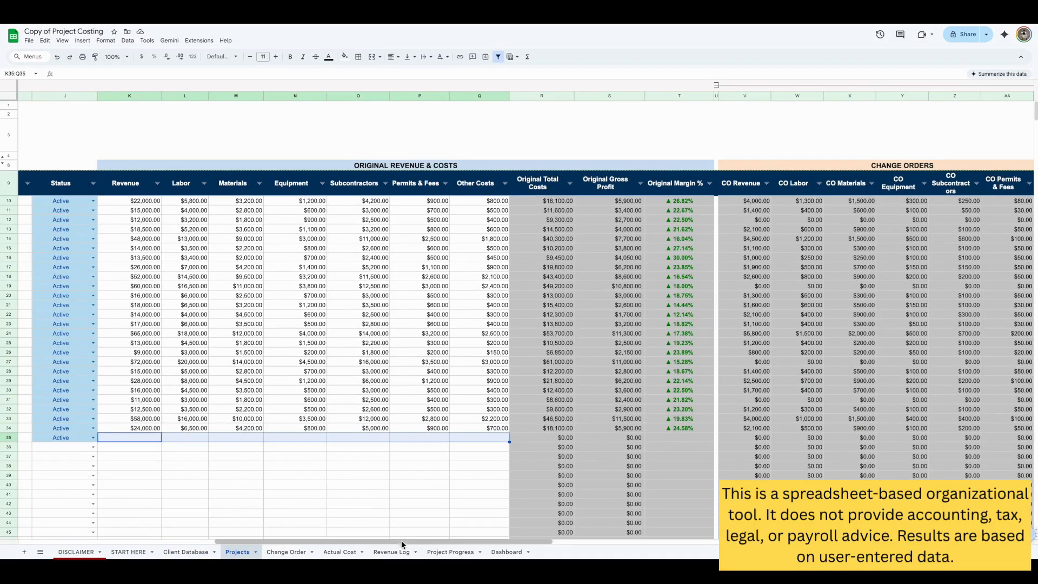
drag(401, 540, 205, 540)
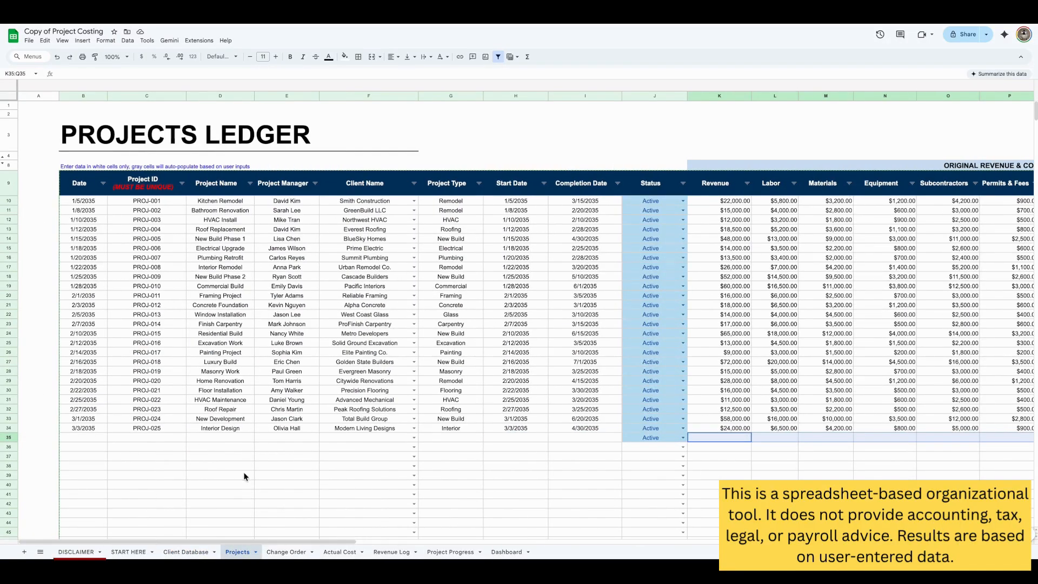
click(244, 476)
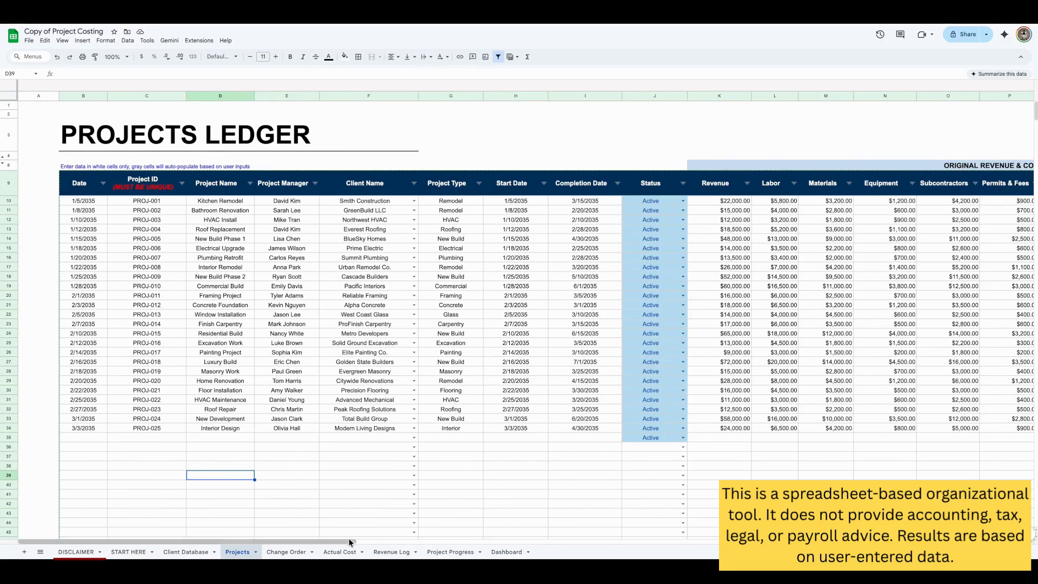
drag(349, 539, 281, 539)
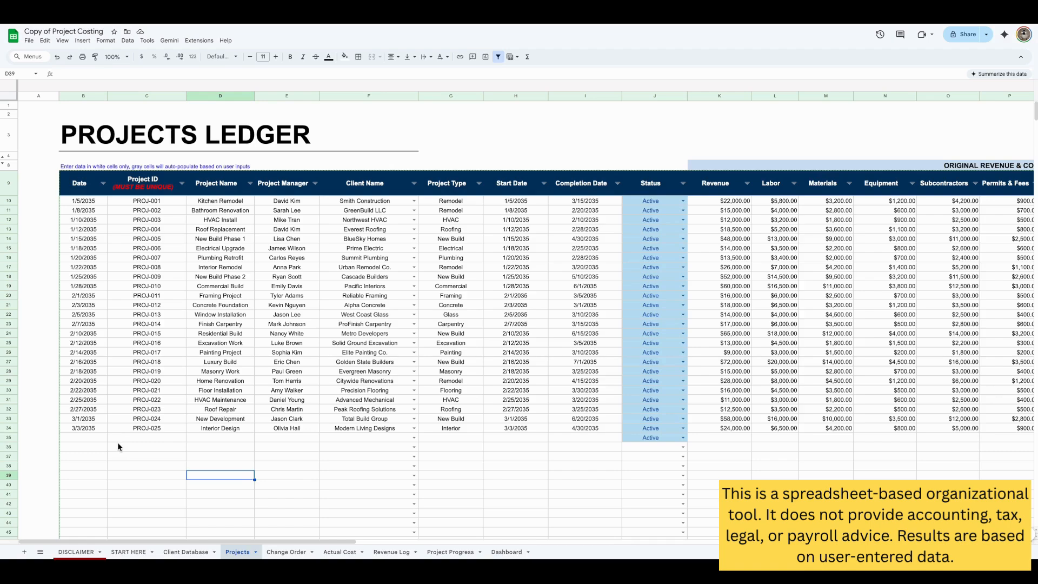
Start a new project in row 35 of the ledger with date 4/1/2035 and project ID PROJ-026
click(86, 436)
text(4/1/2035)
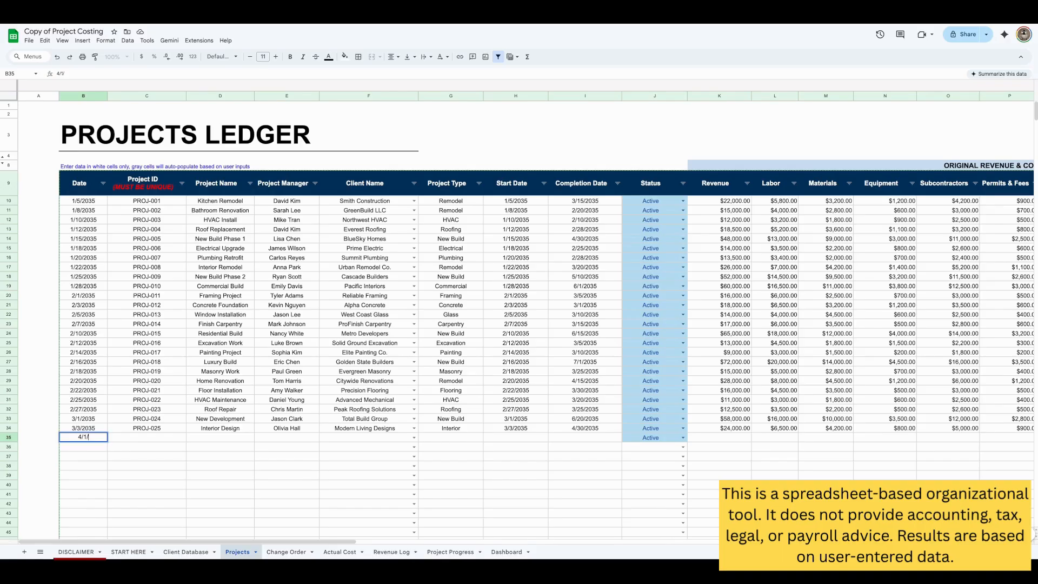
click(148, 437)
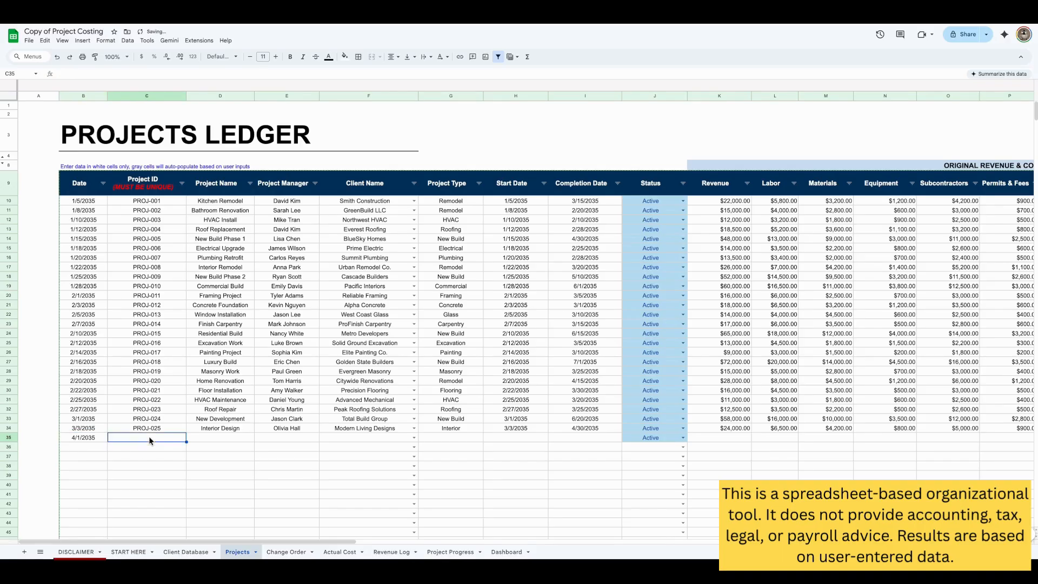
text(PROJECT)
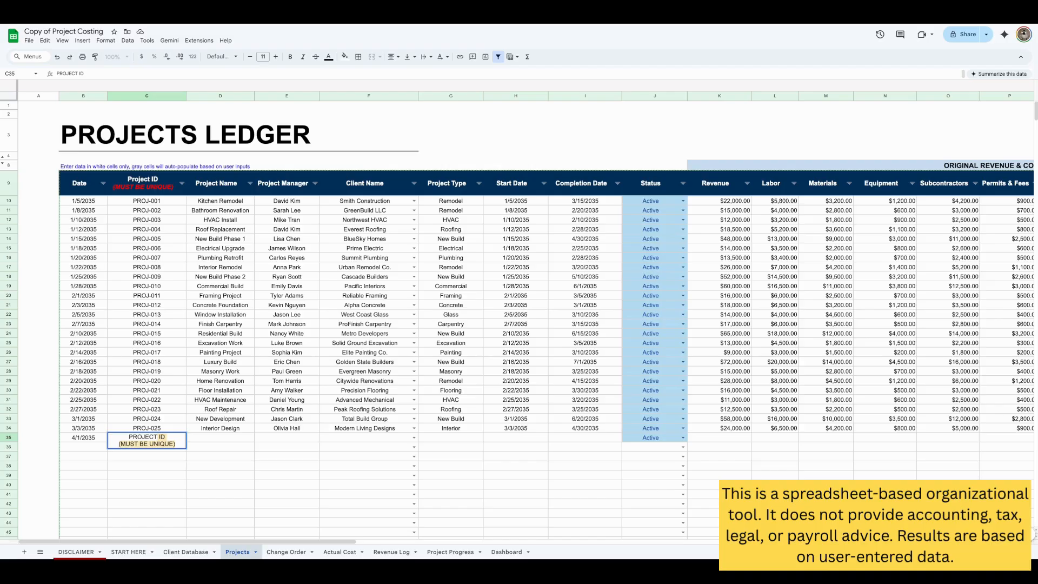
key(BackSpace)
key(BackSpace)
key(BackSpace)
key(BackSpace)
key(BackSpace)
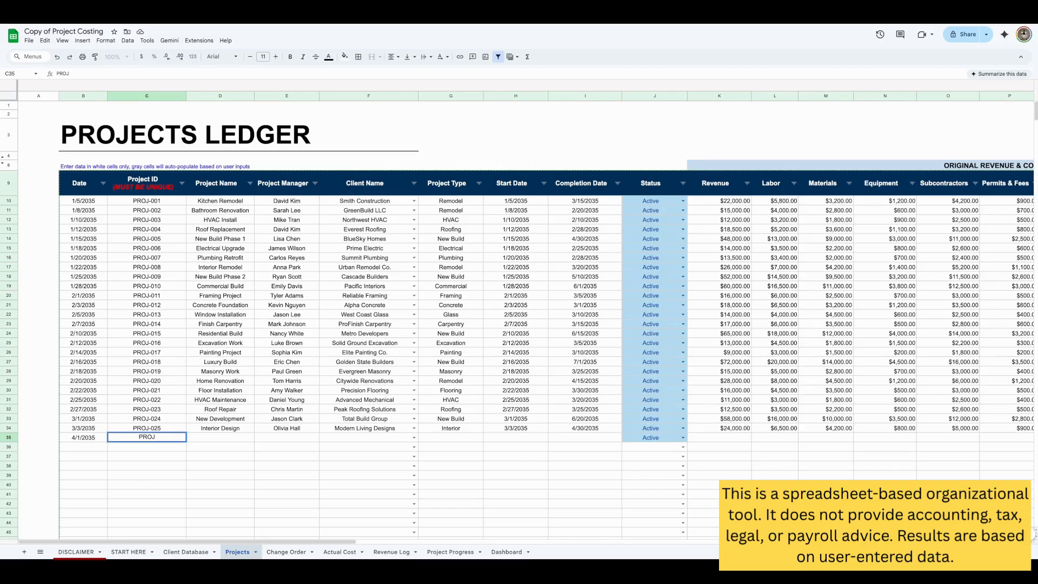
text(-026)
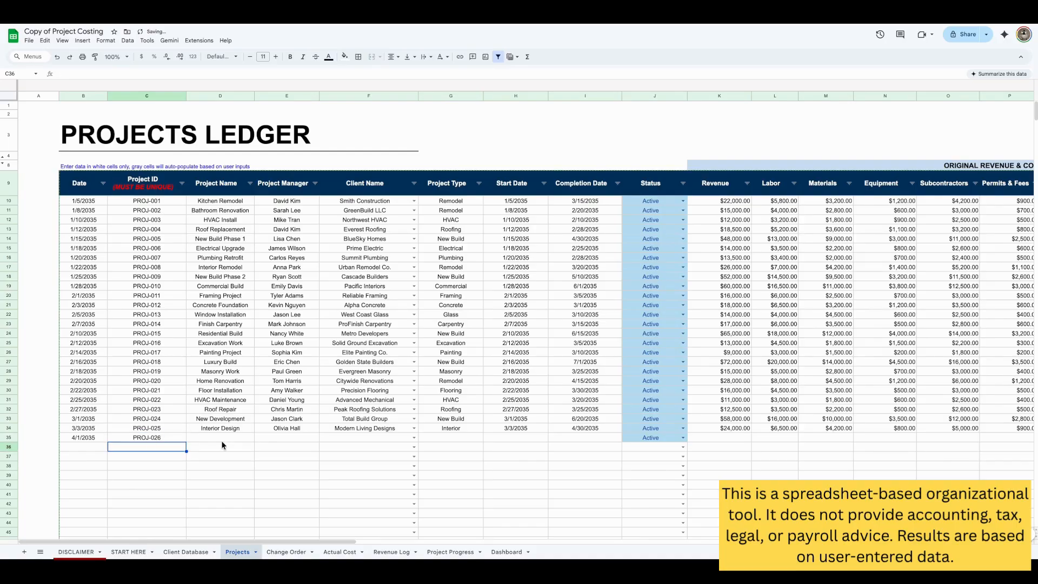
Enter Kitchen Remodel as the project name for PROJ-026 and fill in the project manager's name
click(226, 439)
text(Kitchen Remodel)
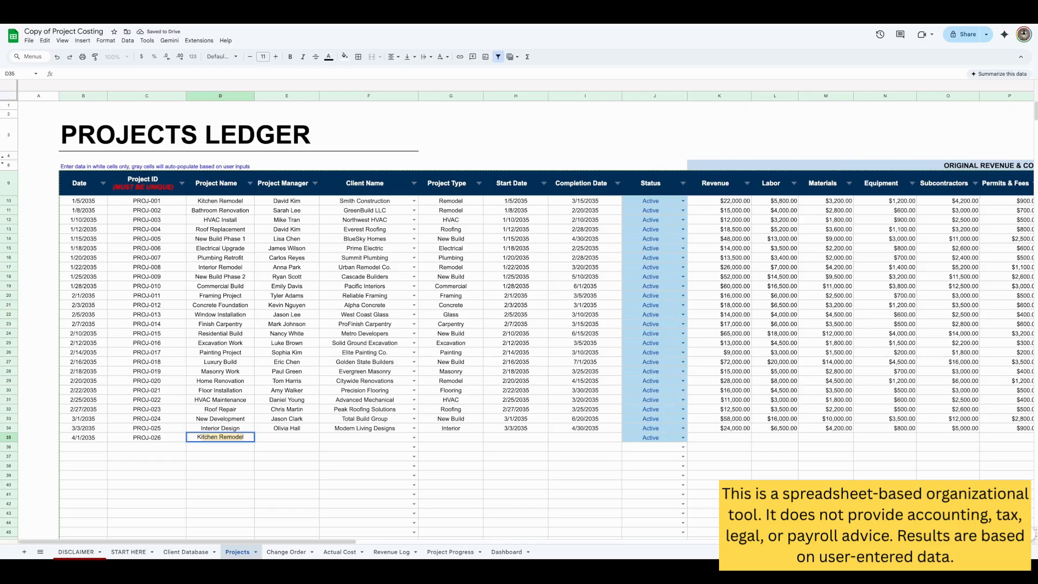
key(Tab)
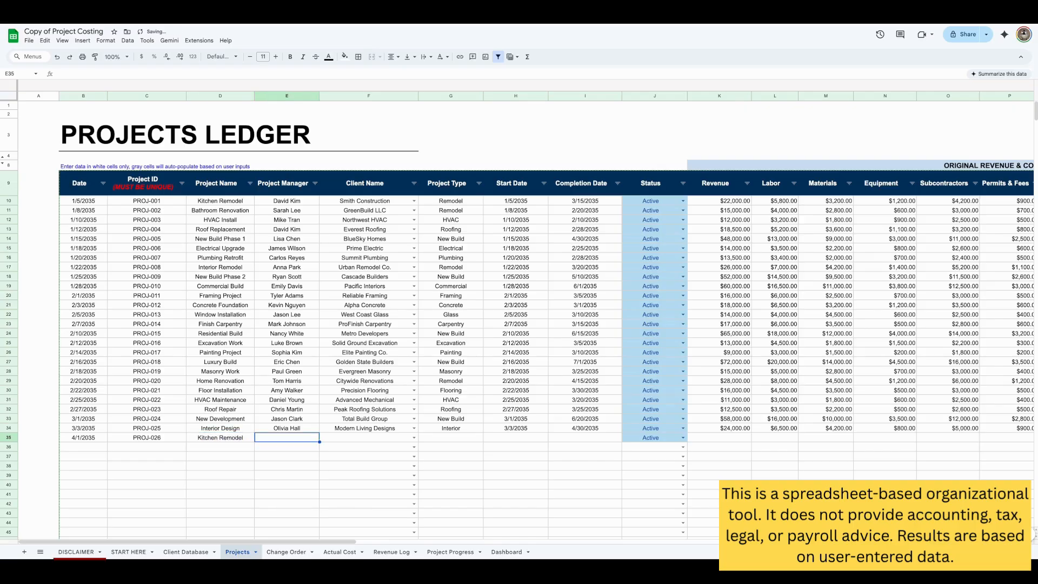
text(Jane Doe)
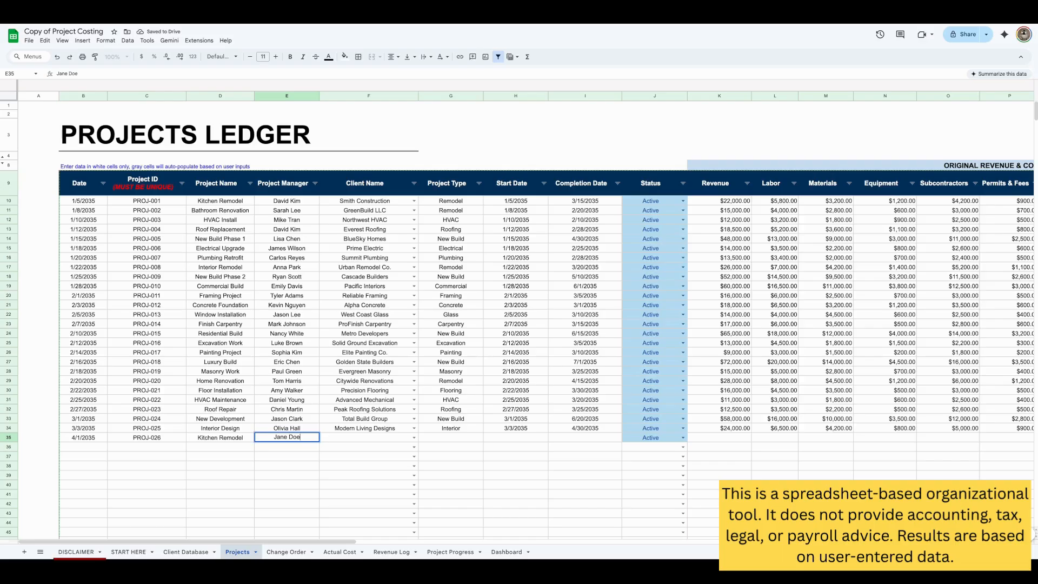
Choose PipeWorks Plumbing as the client for PROJ-026 and set its project type to Interior
click(415, 439)
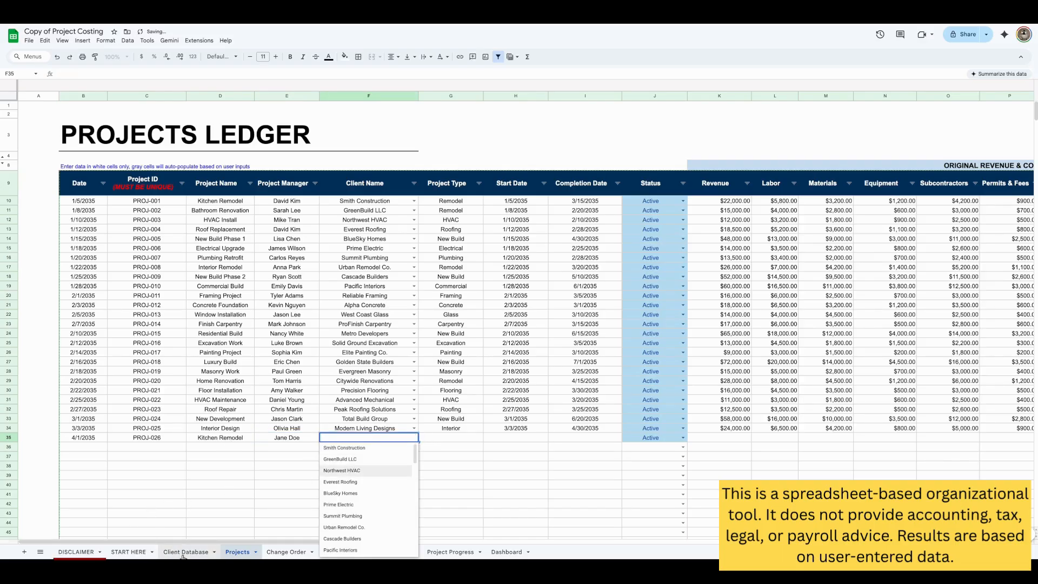
scroll(349, 498, down, 10)
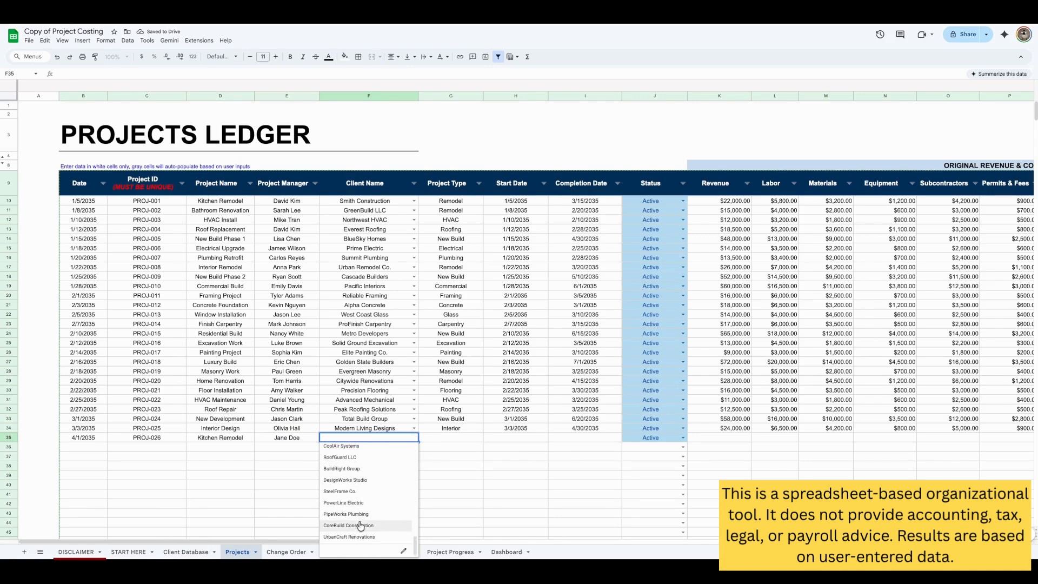
click(349, 514)
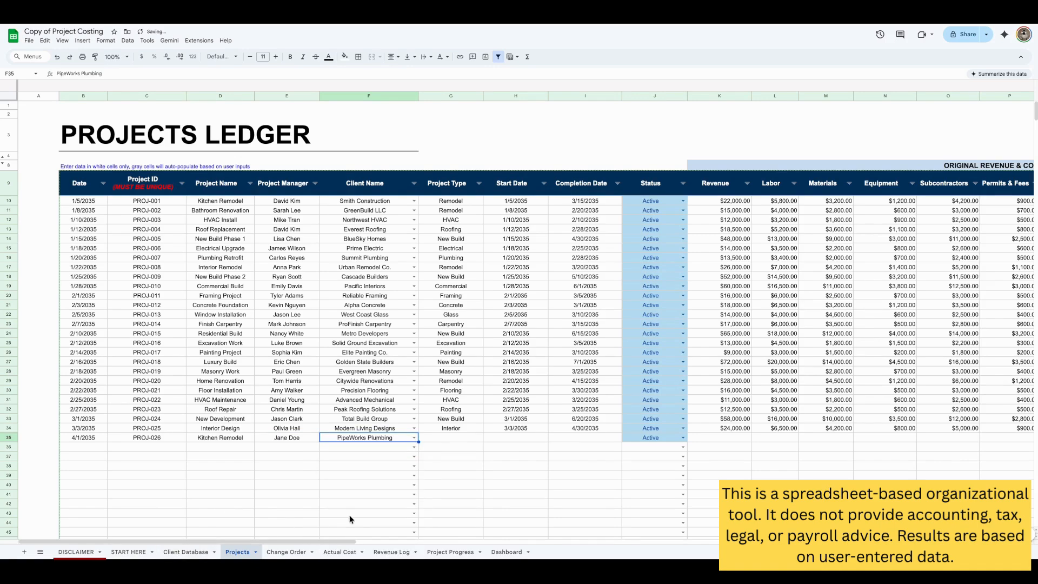
click(476, 439)
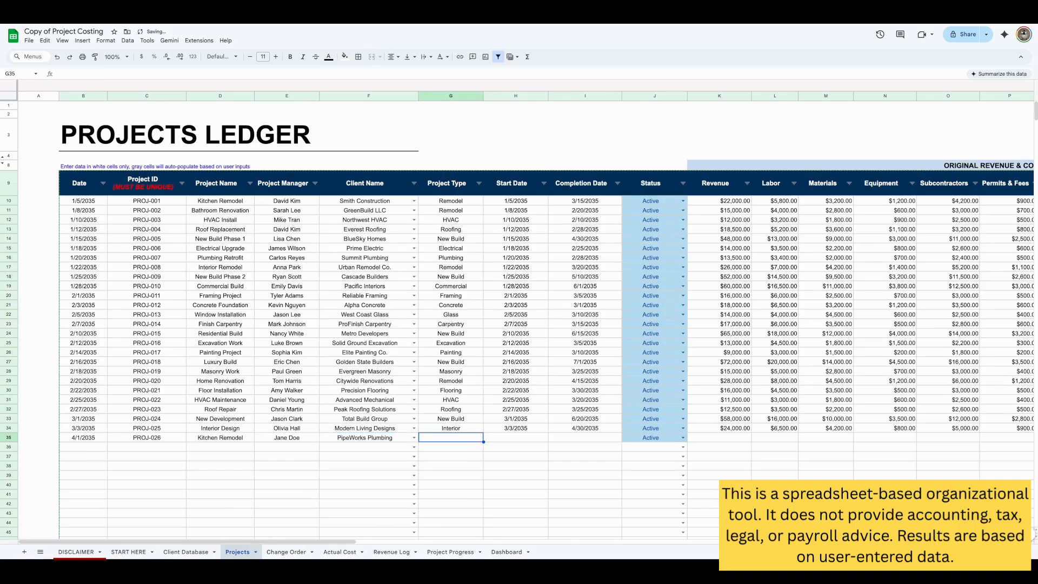
text(Interior)
key(Tab)
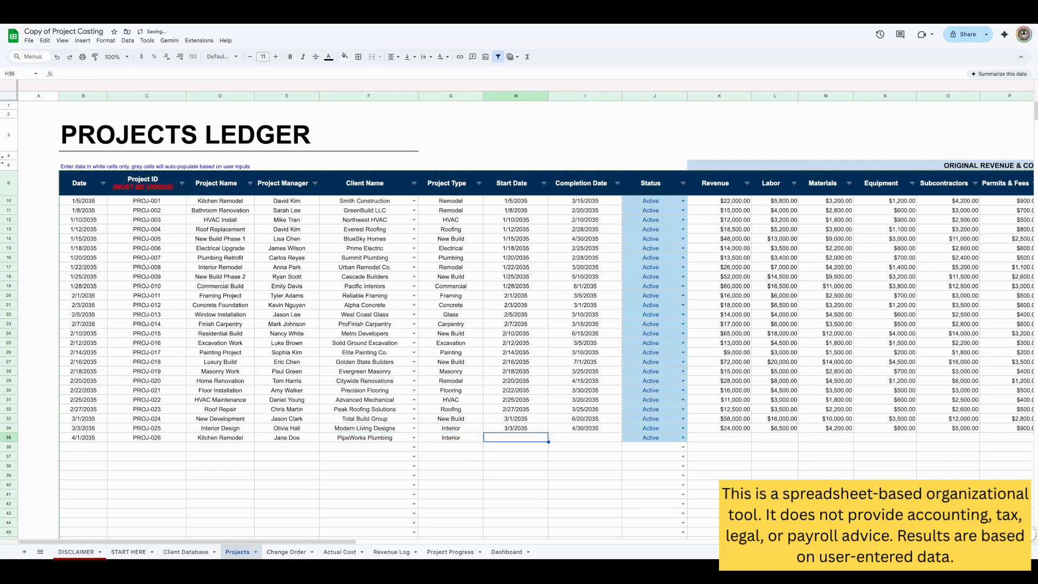
Set PROJ-026's start date to 4/5/2035 and completion date to 5/1/2035, with status Active
text(4/5/2035)
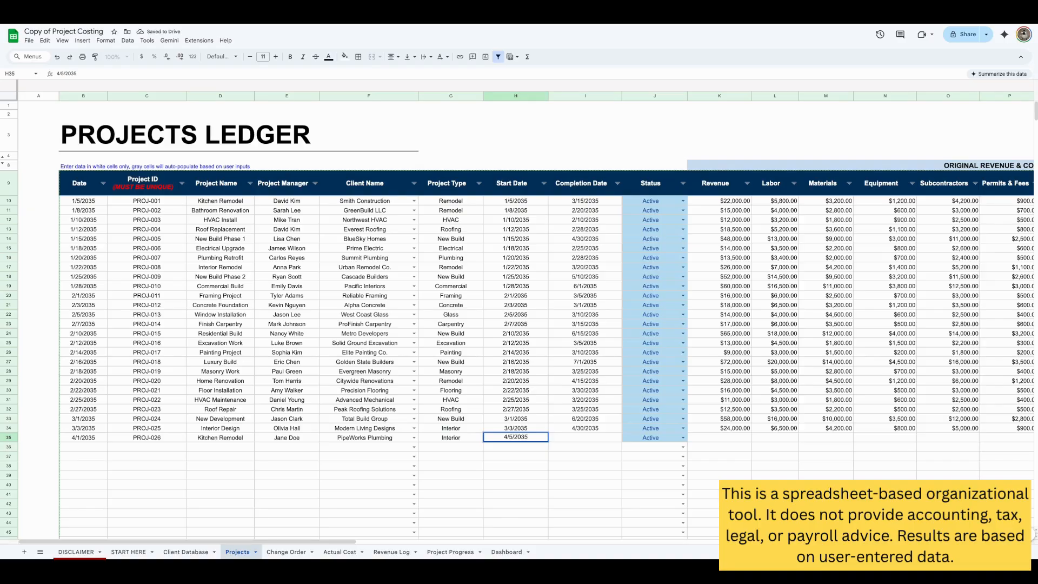
key(Tab)
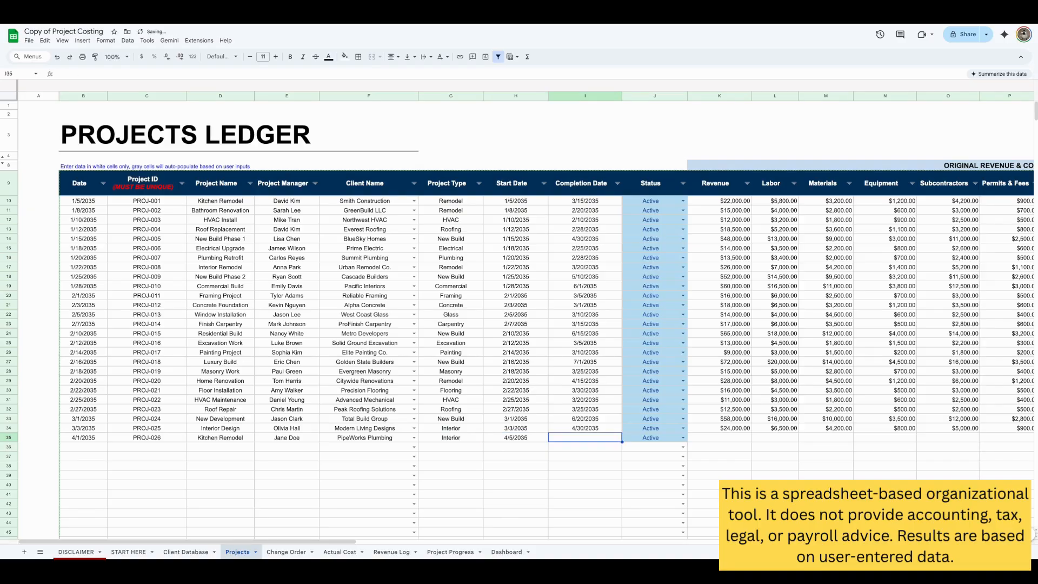
double_click(595, 437)
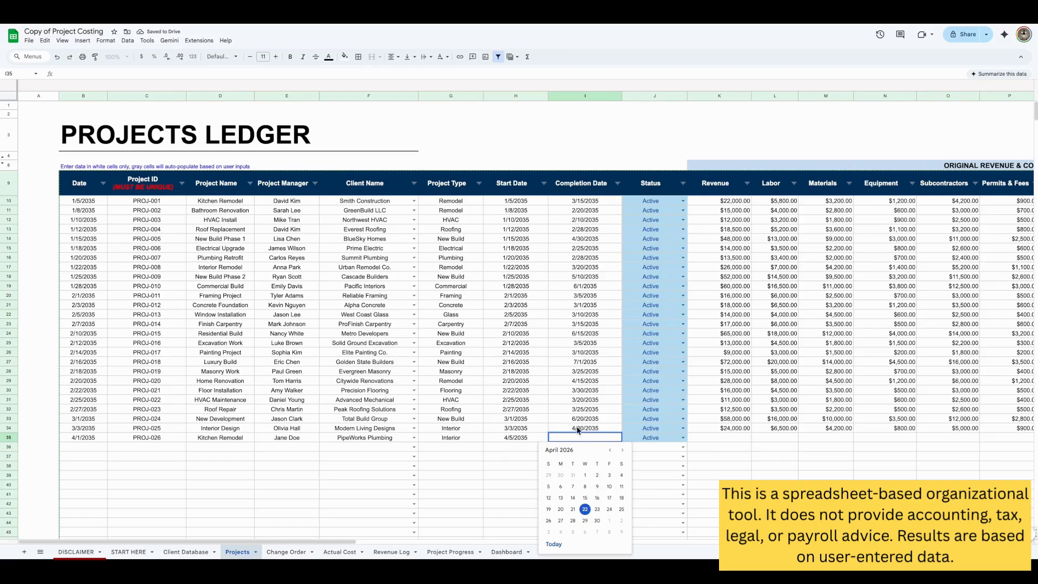
text(5/)
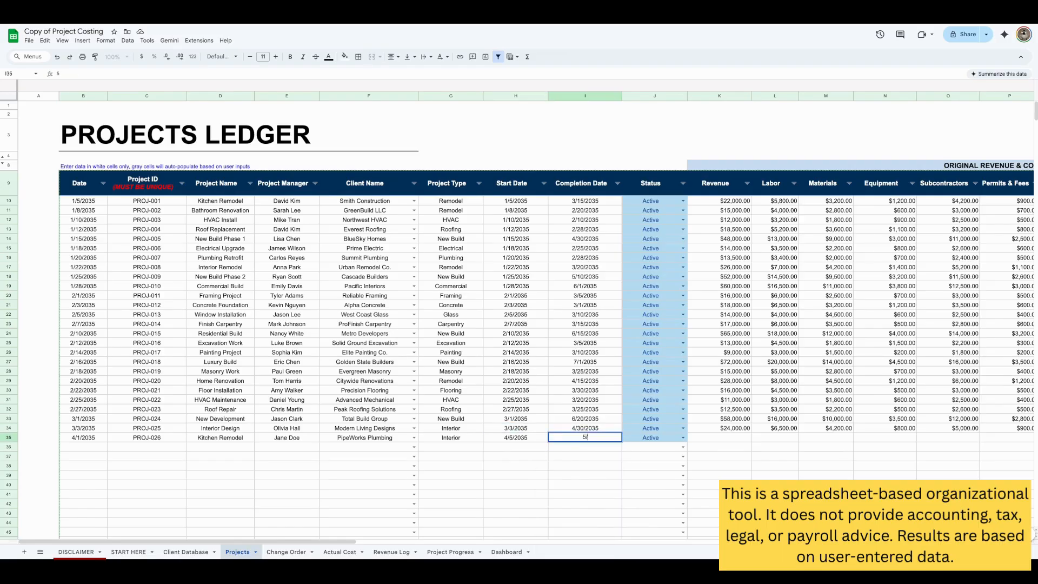
text(1/2035)
key(Tab)
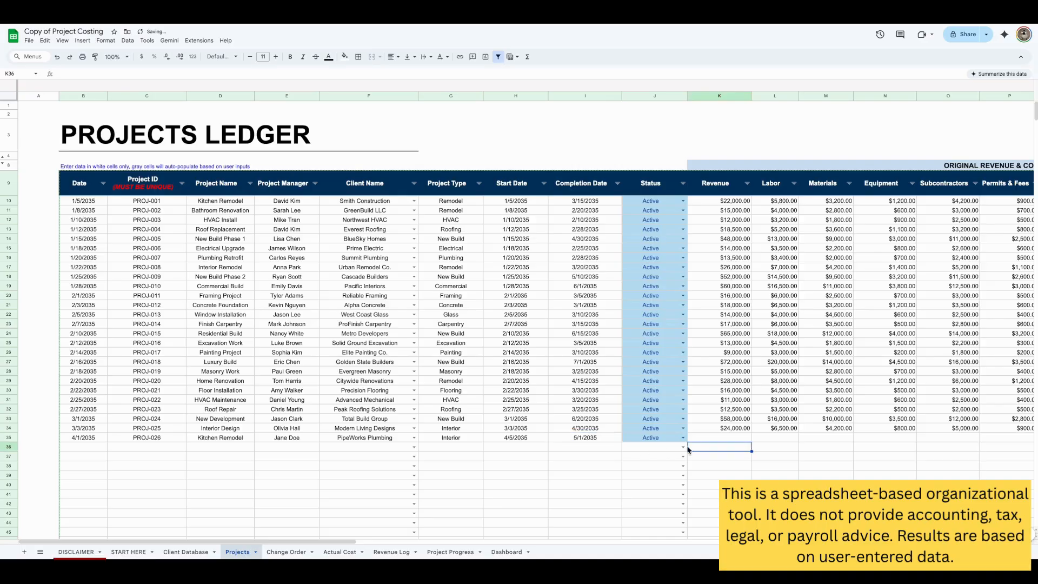
click(683, 438)
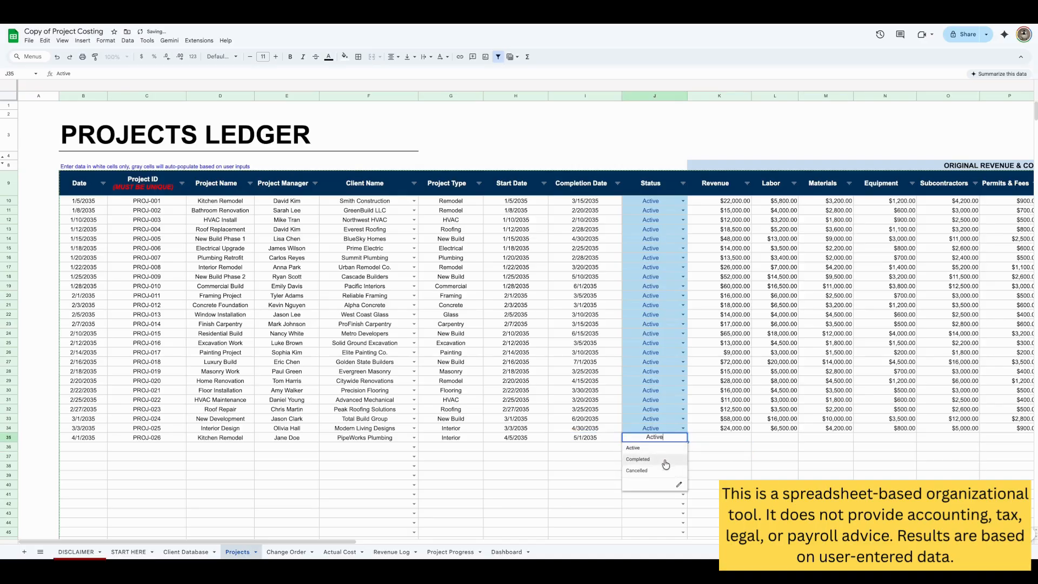
click(651, 448)
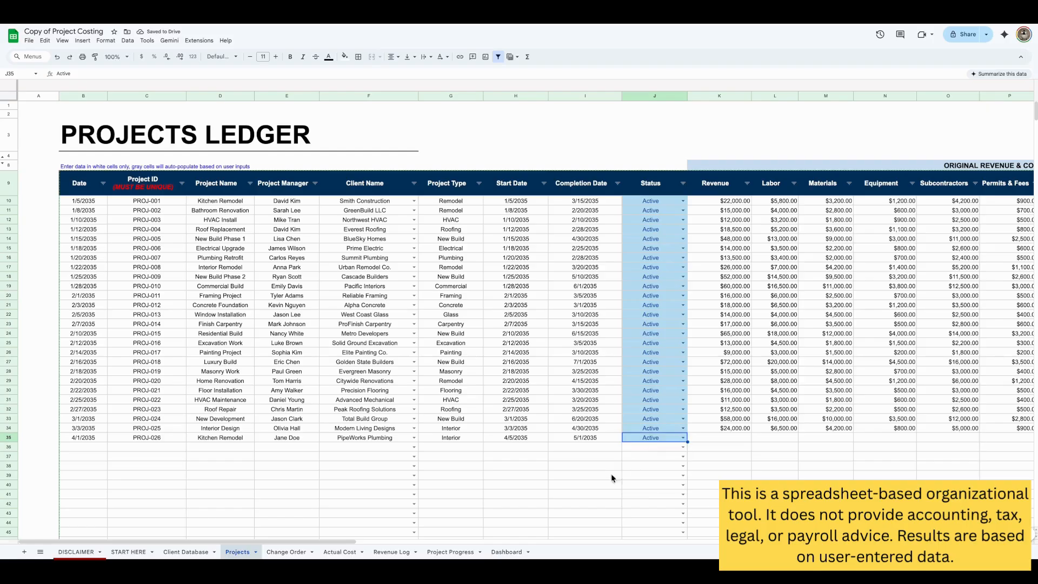
Enter original revenue of 55,000 and labor cost of 6,500 for PROJ-026
drag(355, 541, 468, 541)
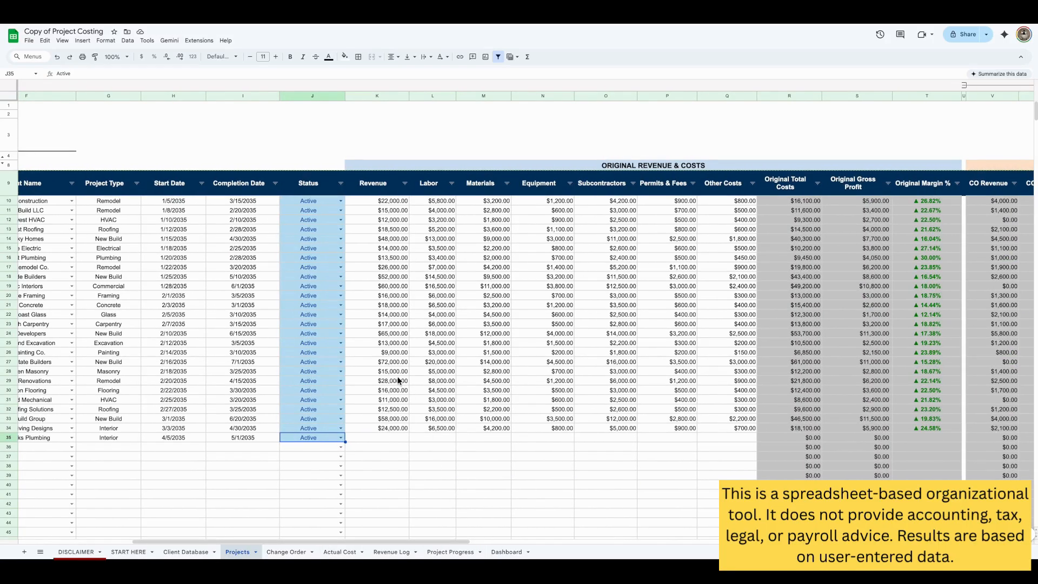
click(397, 438)
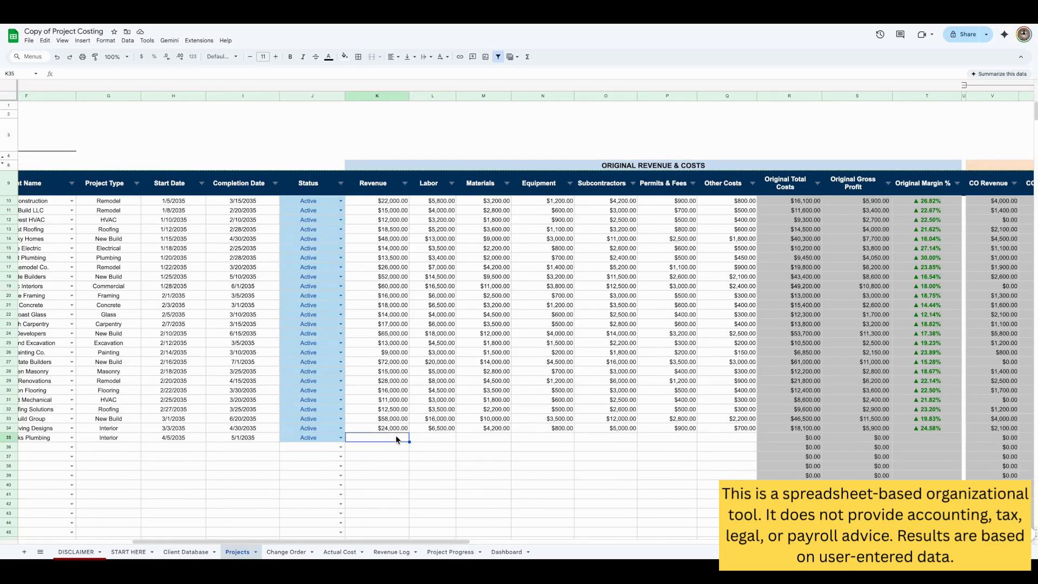
text(55,0)
text(000)
key(Tab)
text(6)
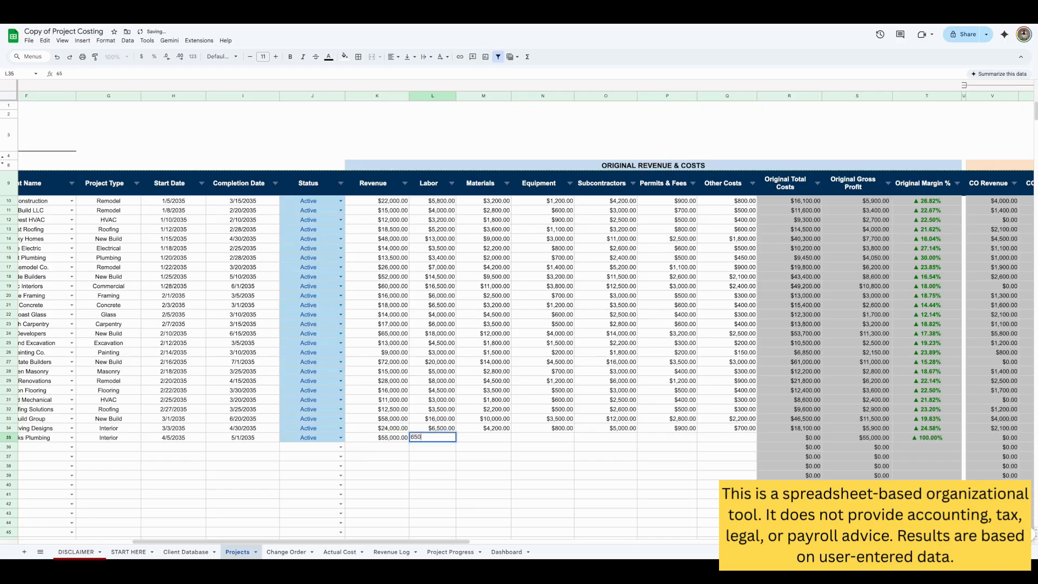
key(Tab)
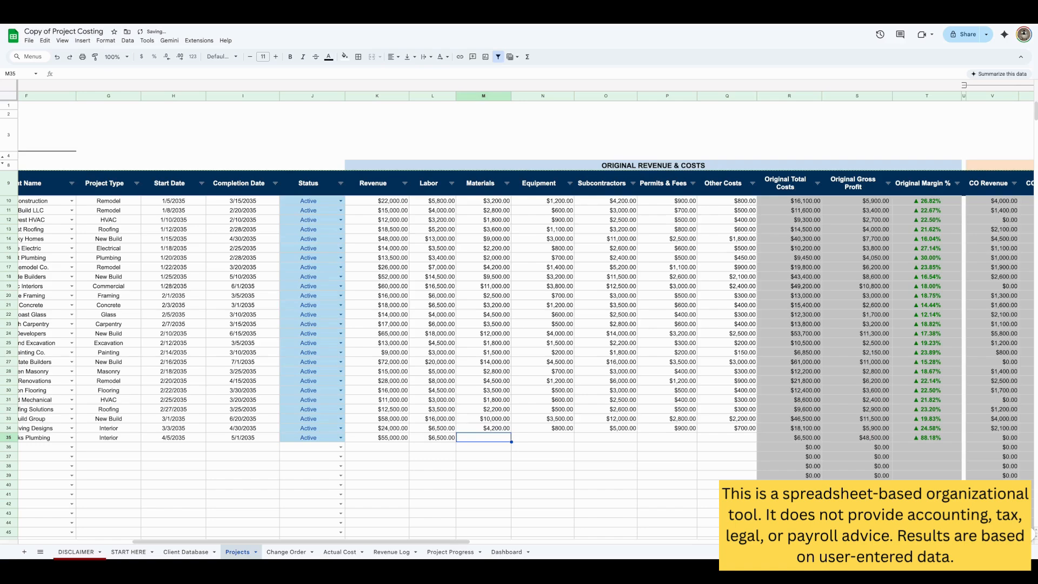
Enter a materials cost of 8,000 and an equipment cost of 1,000 for PROJ-026
text(8,000)
key(Tab)
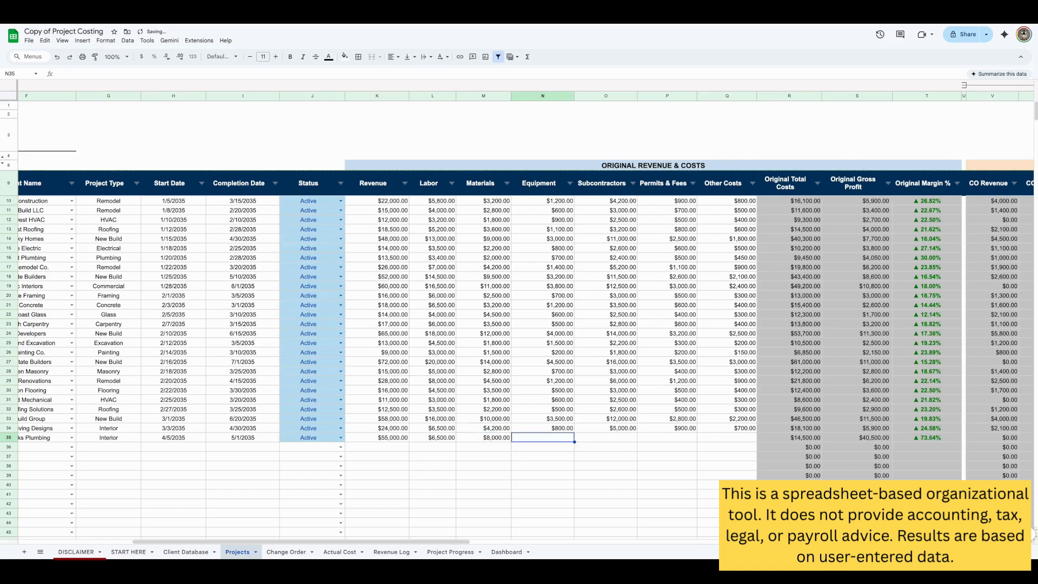
text(1,)
text(000)
key(Tab)
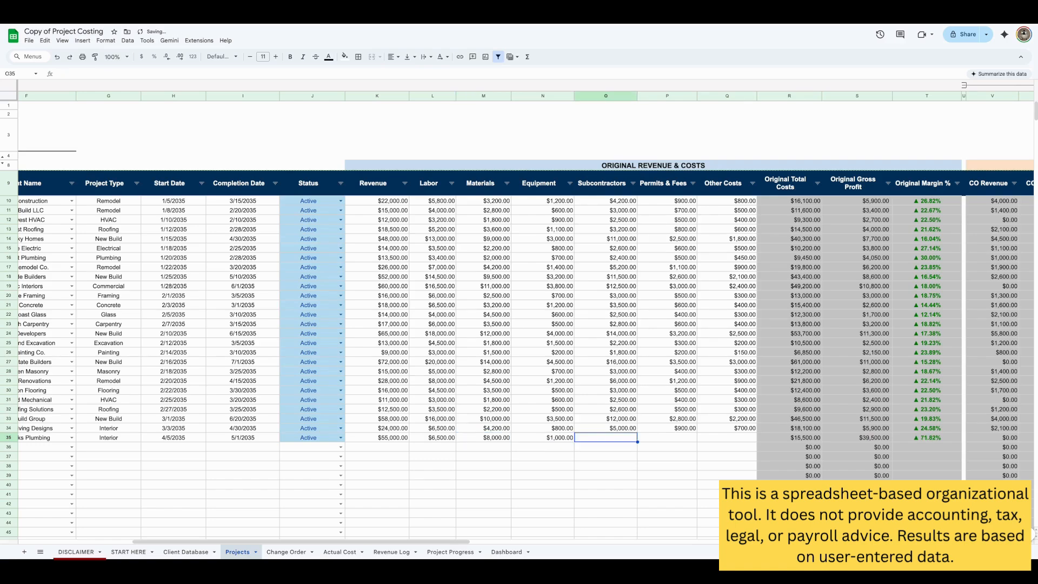
Fill in PROJ-026's remaining original costs: subcontractors 5,000, permits and fees 200, other costs 1,500
text(5,)
text(000)
key(Tab)
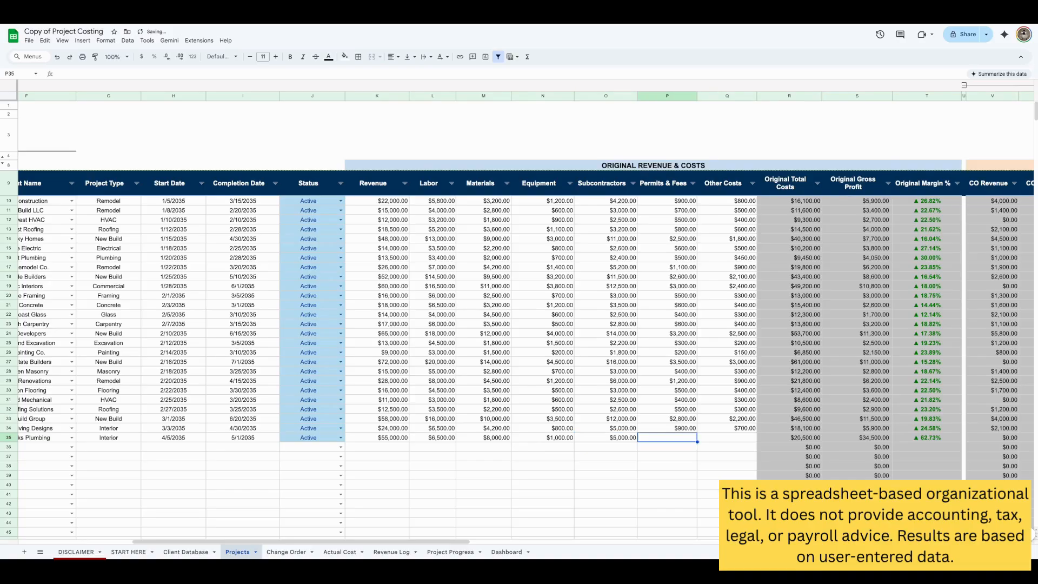
text(200)
key(Tab)
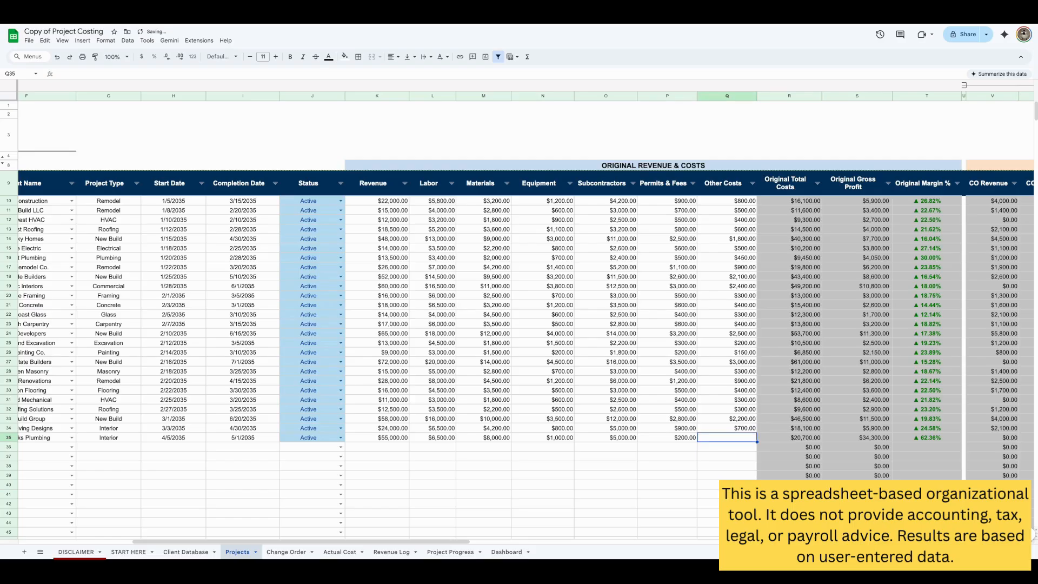
text(1500)
key(Tab)
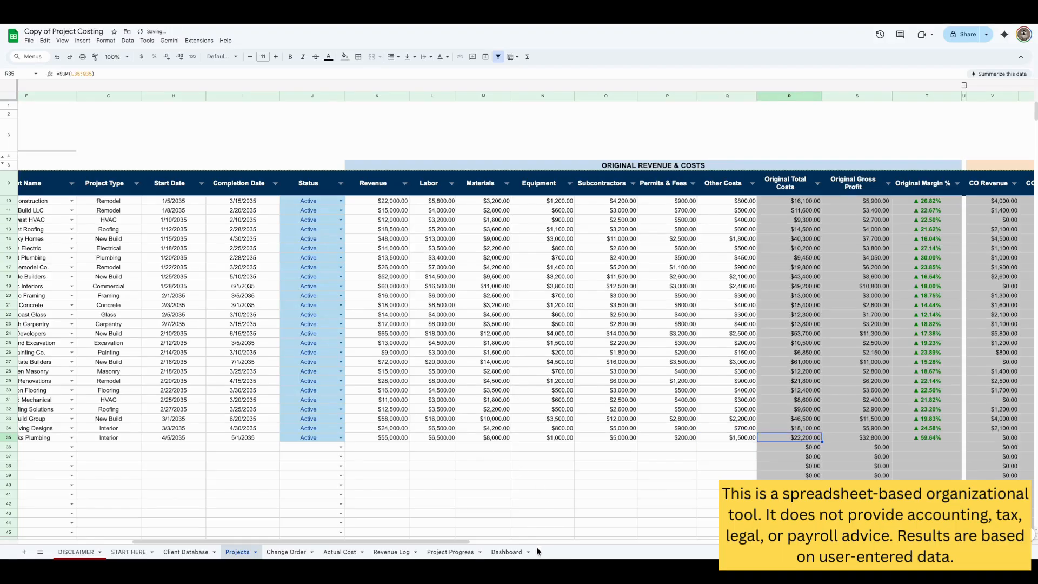
Select PROJ-026's original cost entries from Labor through Other Costs to review what feeds the total
drag(465, 540, 509, 541)
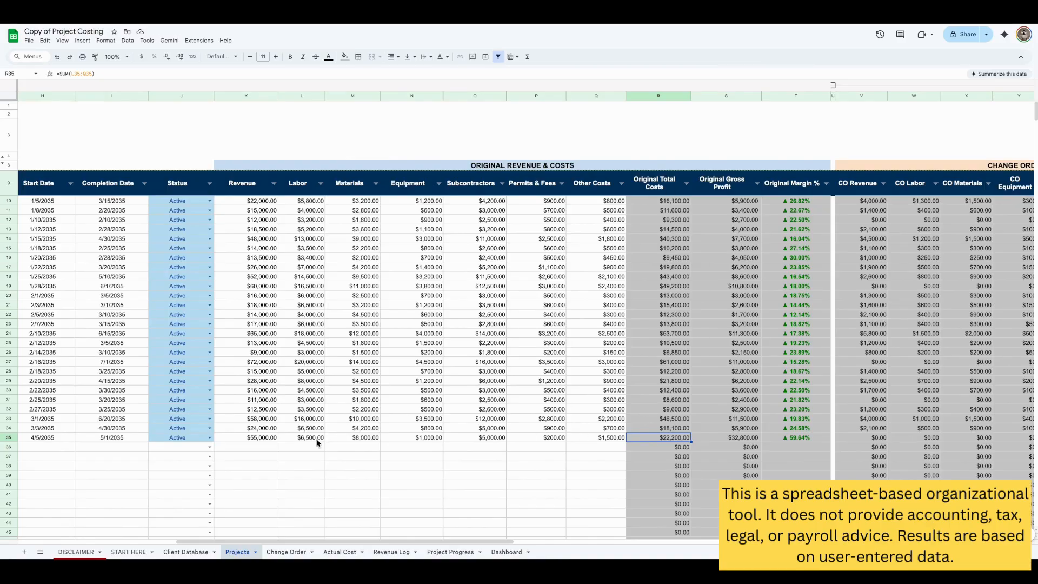
drag(318, 438, 599, 435)
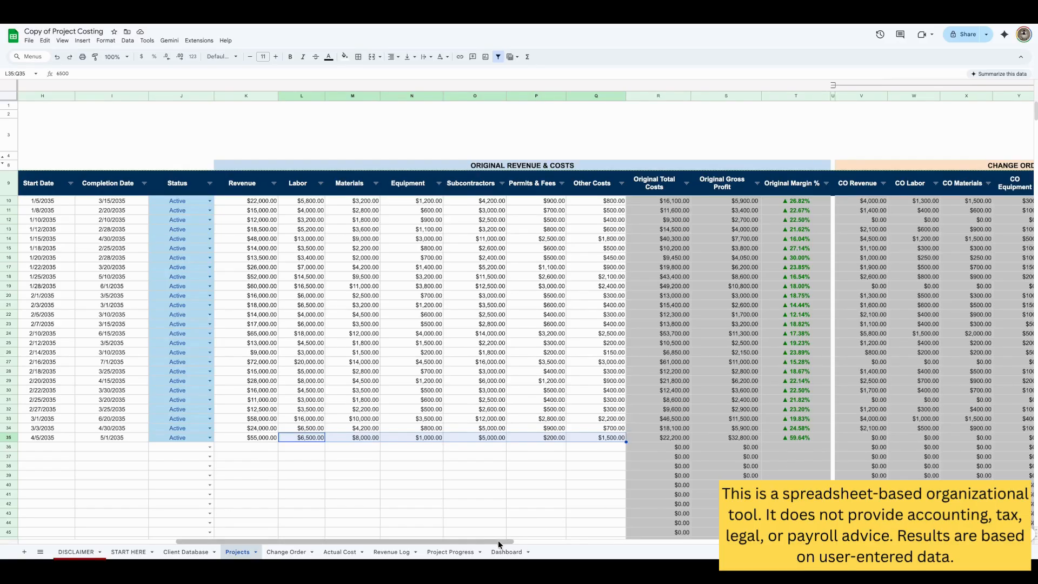
Collapse the column group that starts with the change order columns, expand it again, and return to the ledger's first columns
mouse_move(501, 541)
mouse_down()
mouse_move(951, 541)
mouse_move(656, 527)
mouse_move(503, 536)
mouse_up()
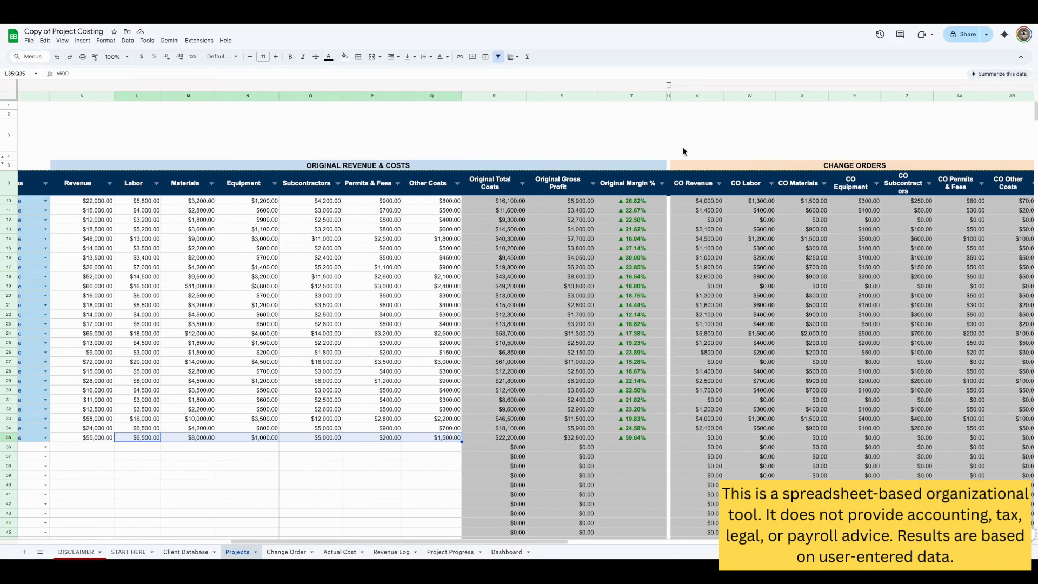
click(668, 84)
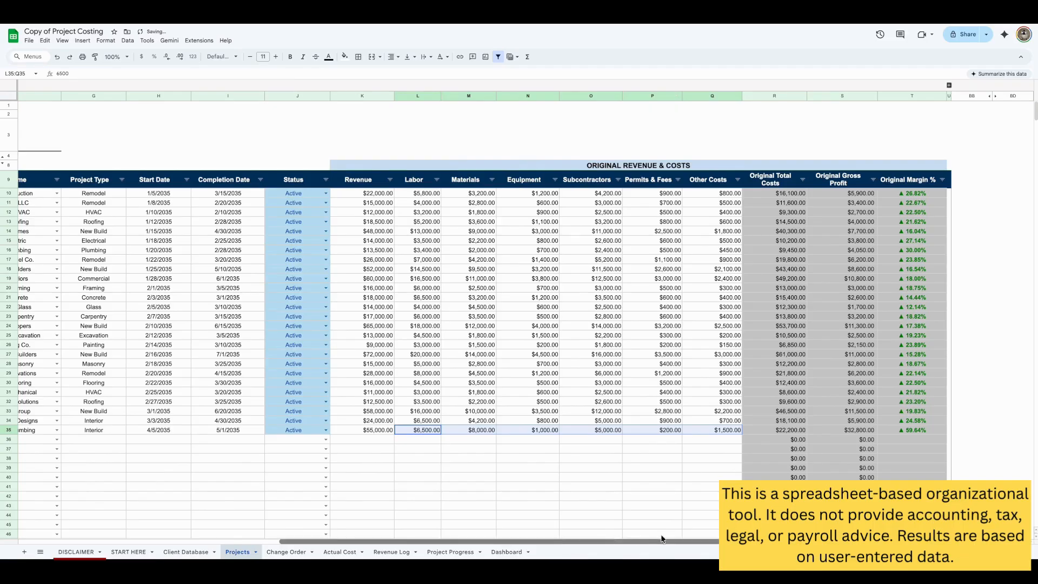
click(948, 85)
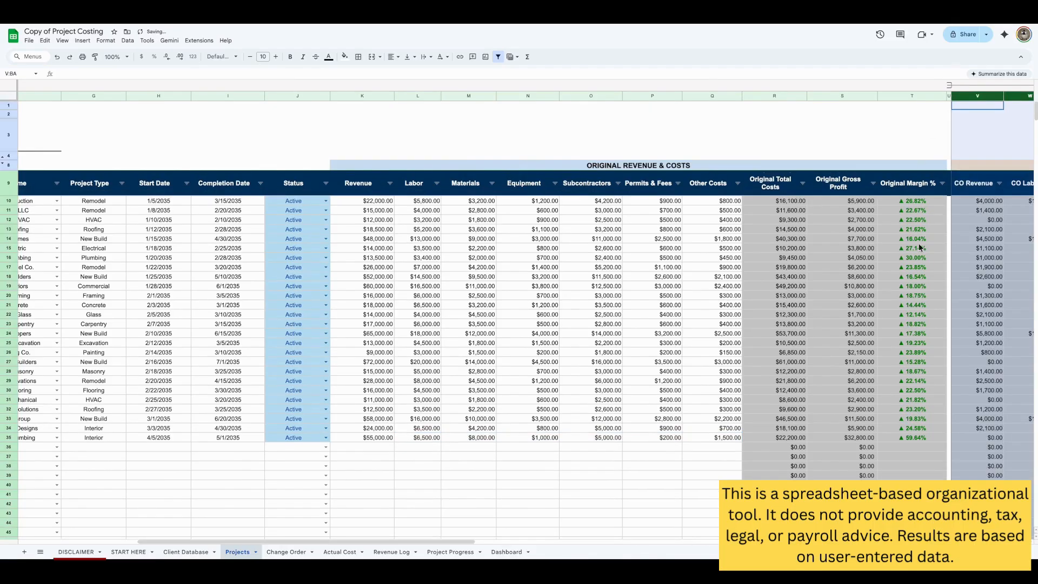
drag(453, 540, 294, 540)
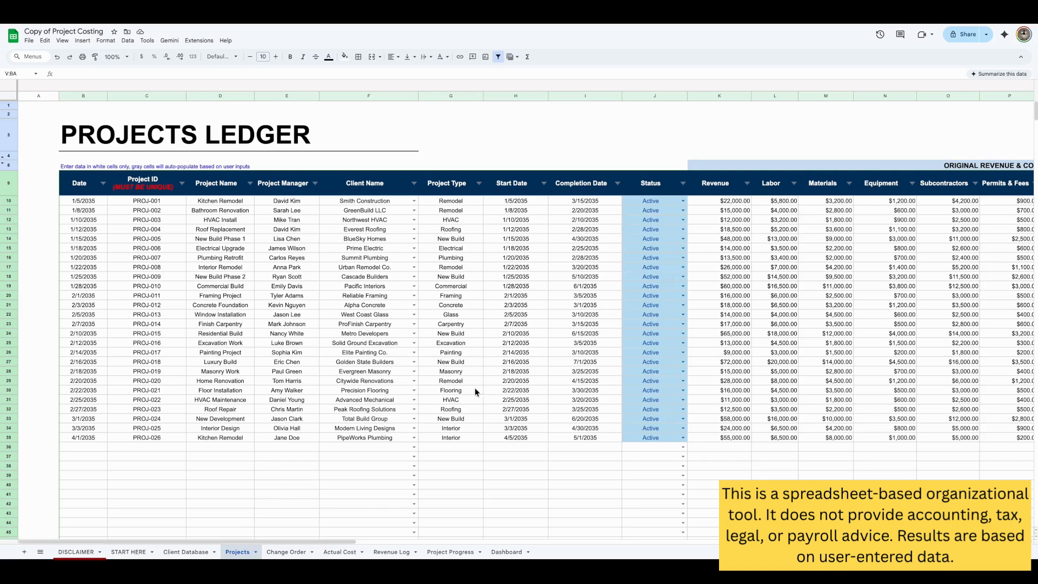
In the Change Order sheet, start a new entry in row 34 dated 4/5/2035 for project PROJ-026
click(287, 552)
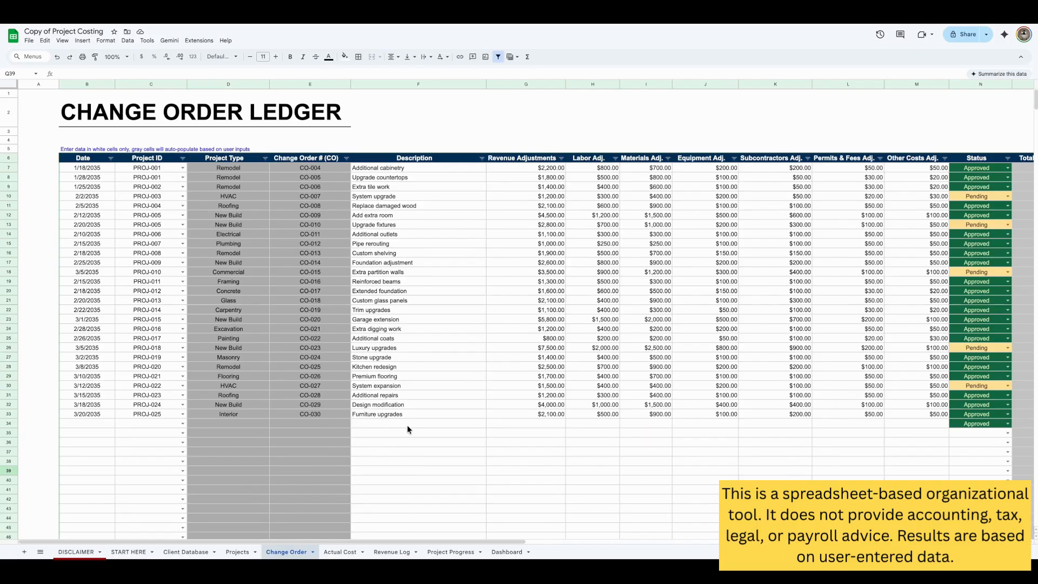
click(100, 420)
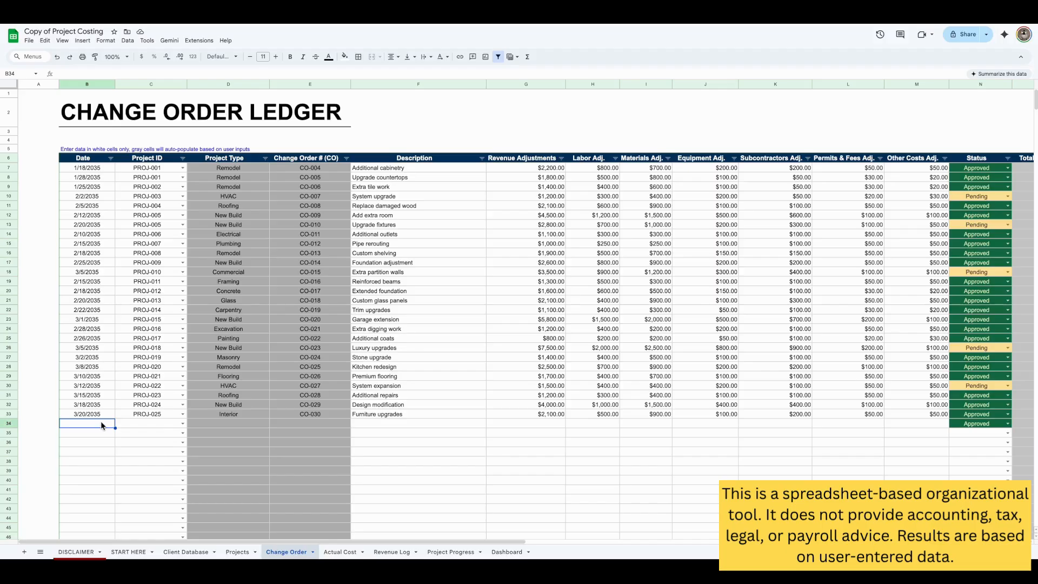
text(4/5/2035)
key(Tab)
click(181, 424)
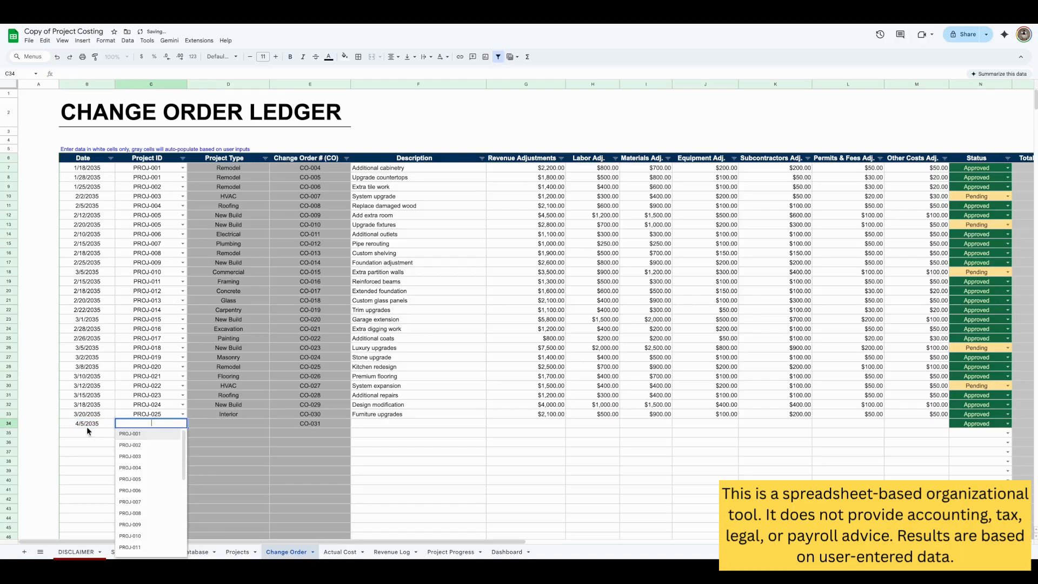
click(87, 427)
click(182, 422)
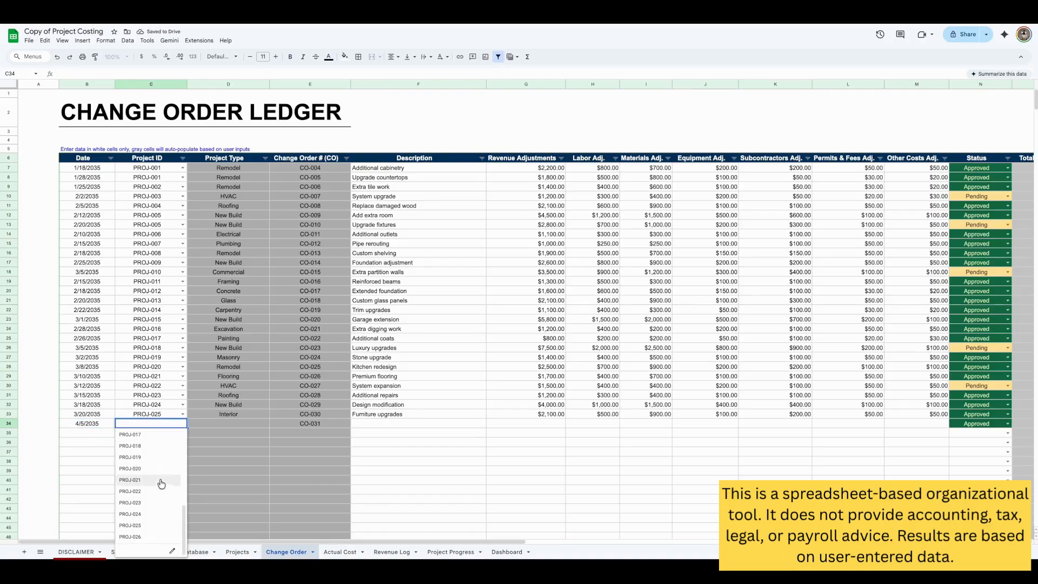
click(148, 533)
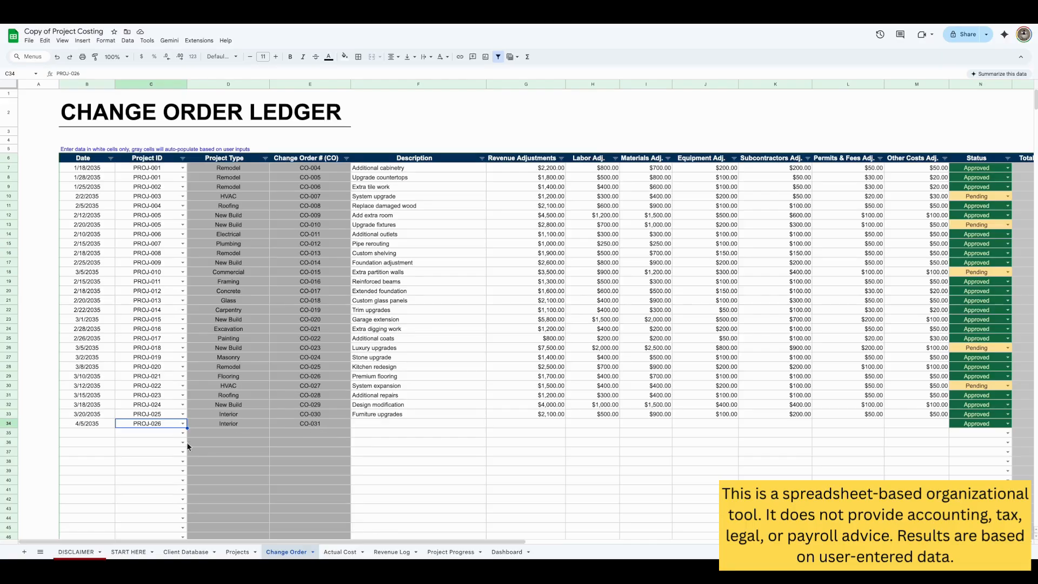
Try out the date 4/6/2036 in row 35 of the change order ledger and clear it again
click(94, 437)
text(4/)
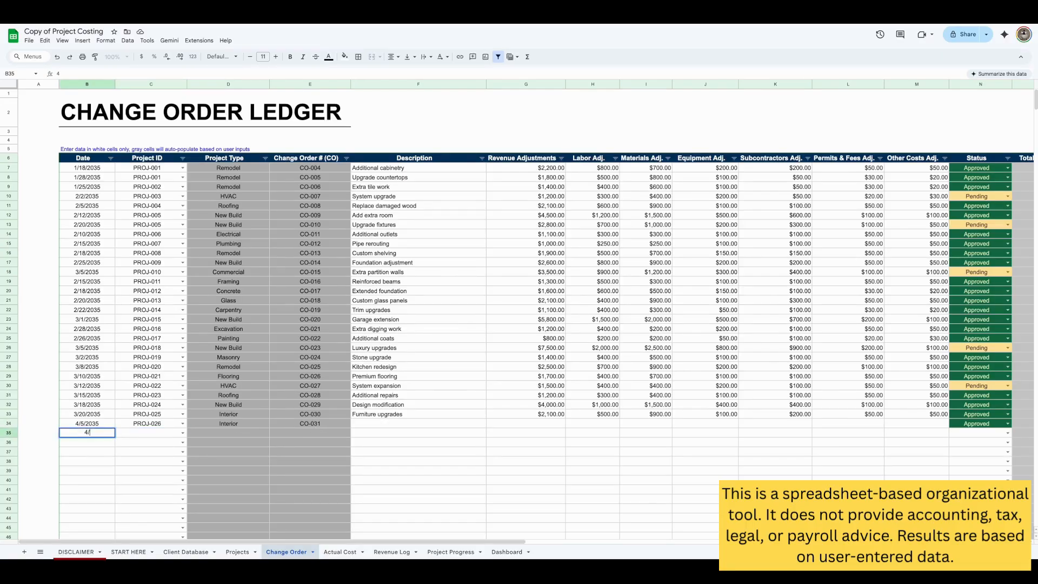
text(6/2036)
key(Return)
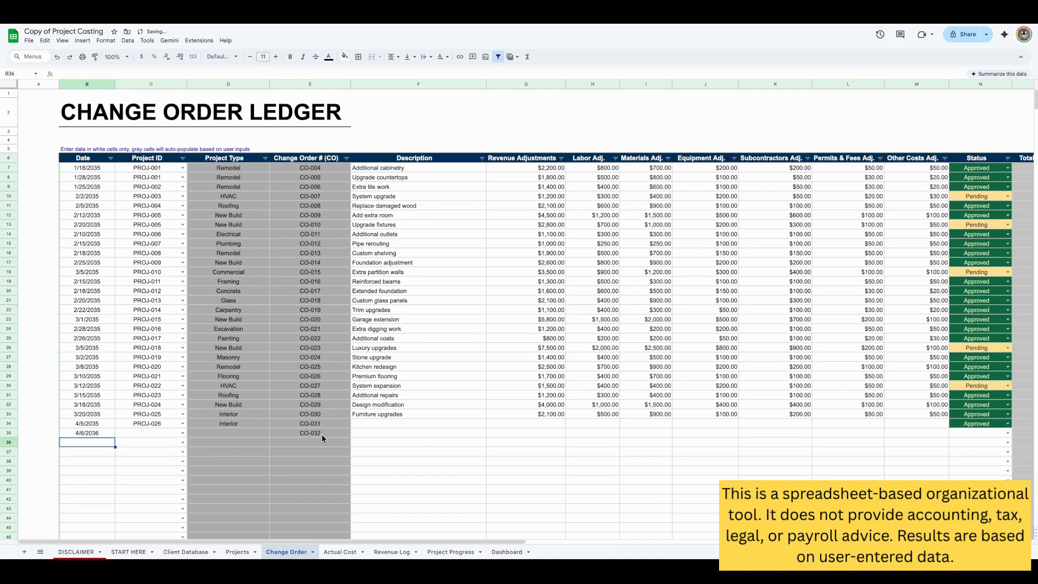
click(100, 432)
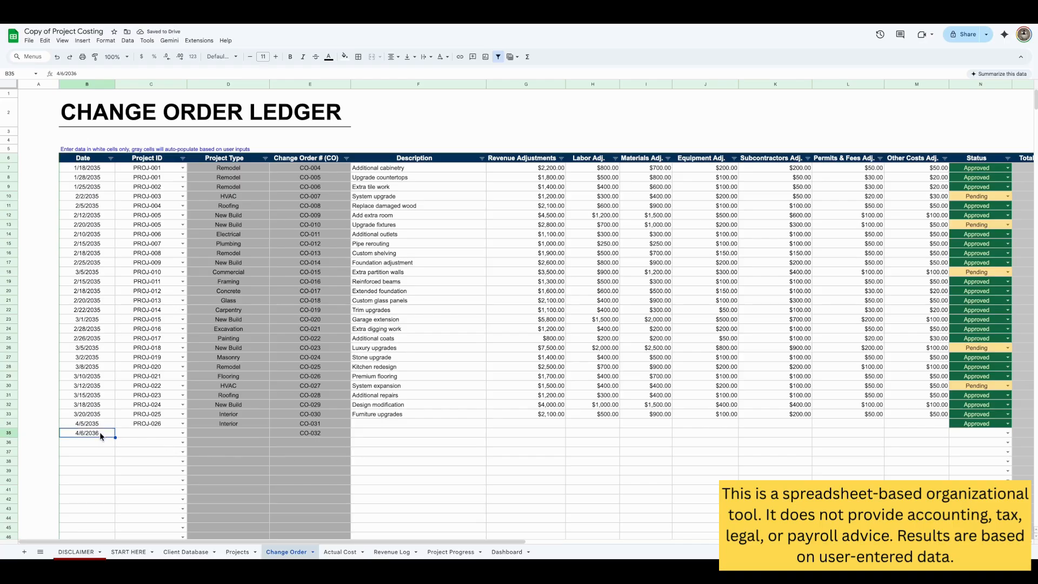
key(Delete)
Enter "Adding to kitchen upgrades" as the description of PROJ-026's change order
click(381, 423)
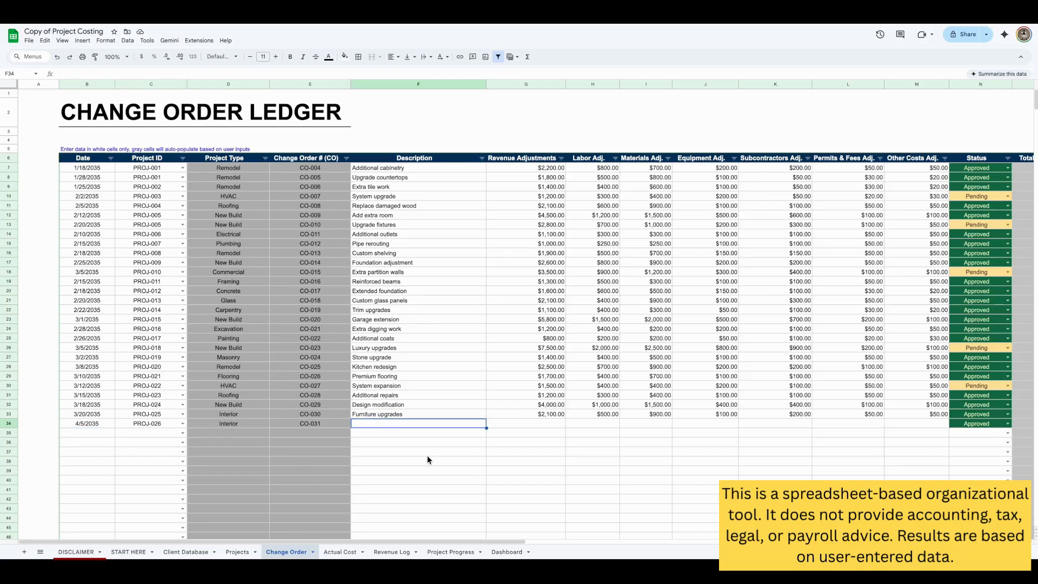
text(A)
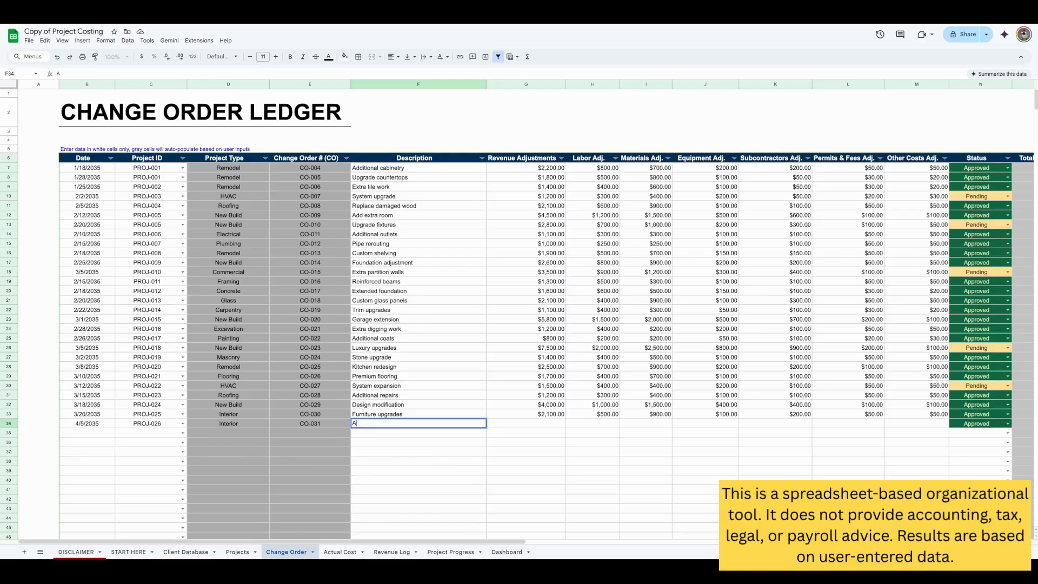
text(dding to kitchen upgrades)
click(553, 444)
Set the revenue adjustment of PROJ-026's change order to 10,000
click(539, 421)
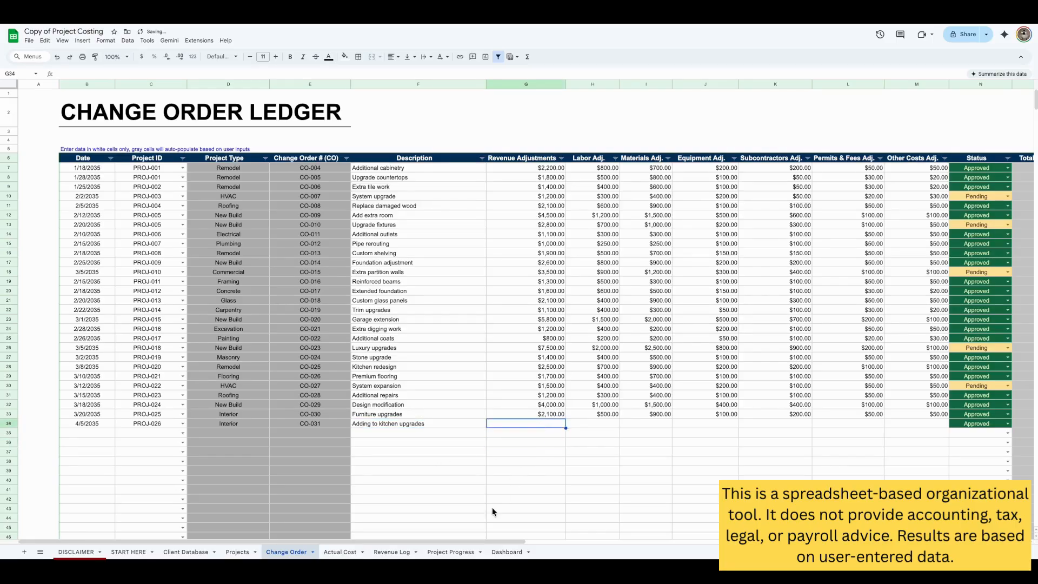
drag(482, 540, 530, 540)
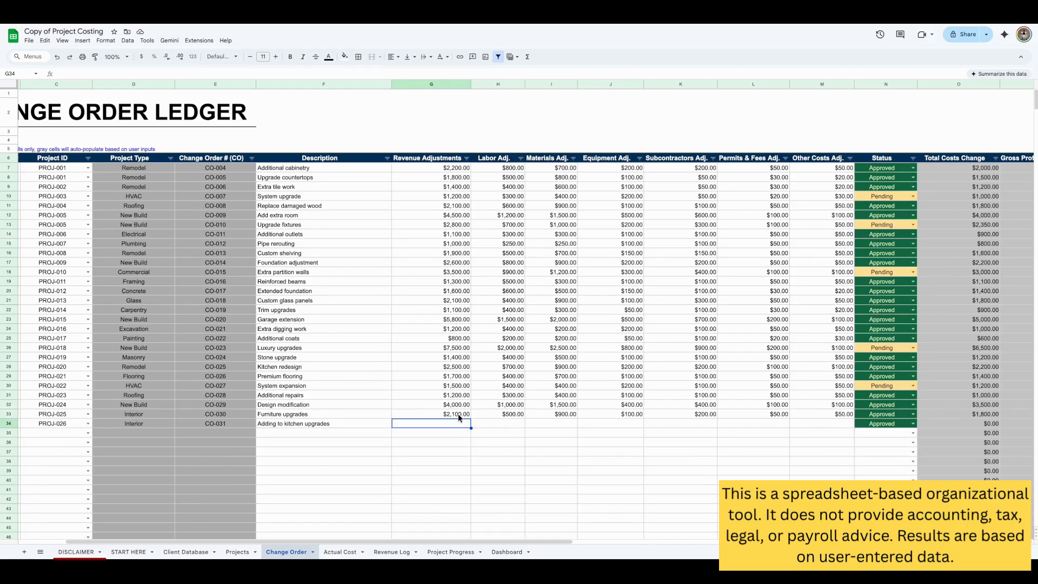
text(10,000)
key(Tab)
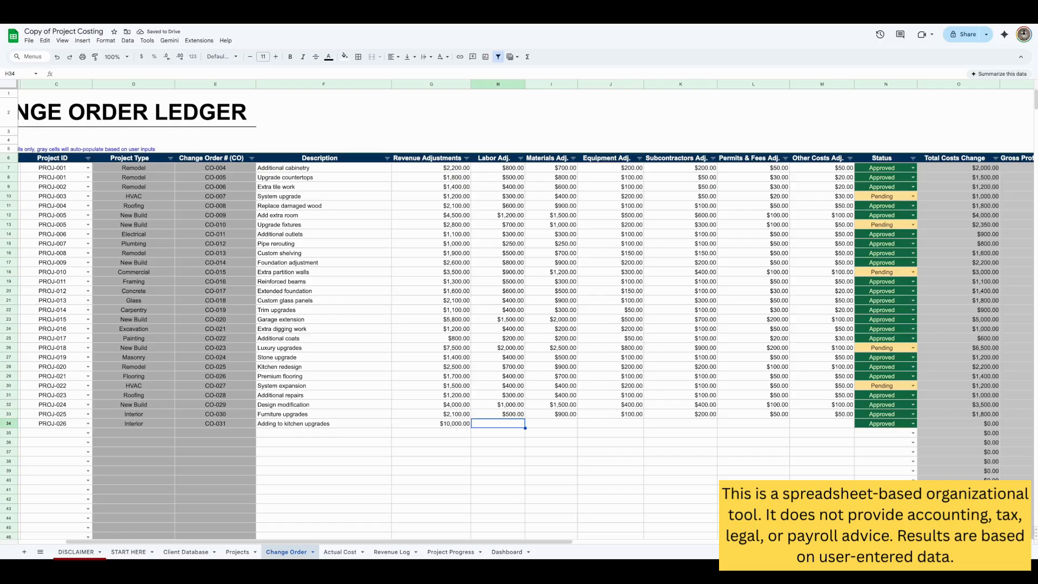
Try a negative revenue adjustment of -10,000 for PROJ-026's change order and set it back to 10,000
key(Left)
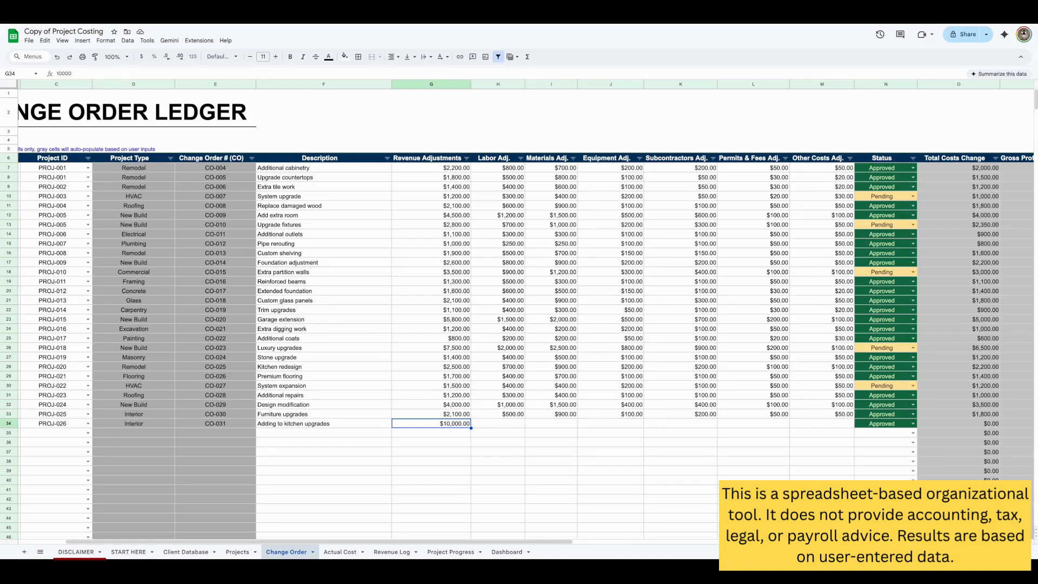
text(-1000)
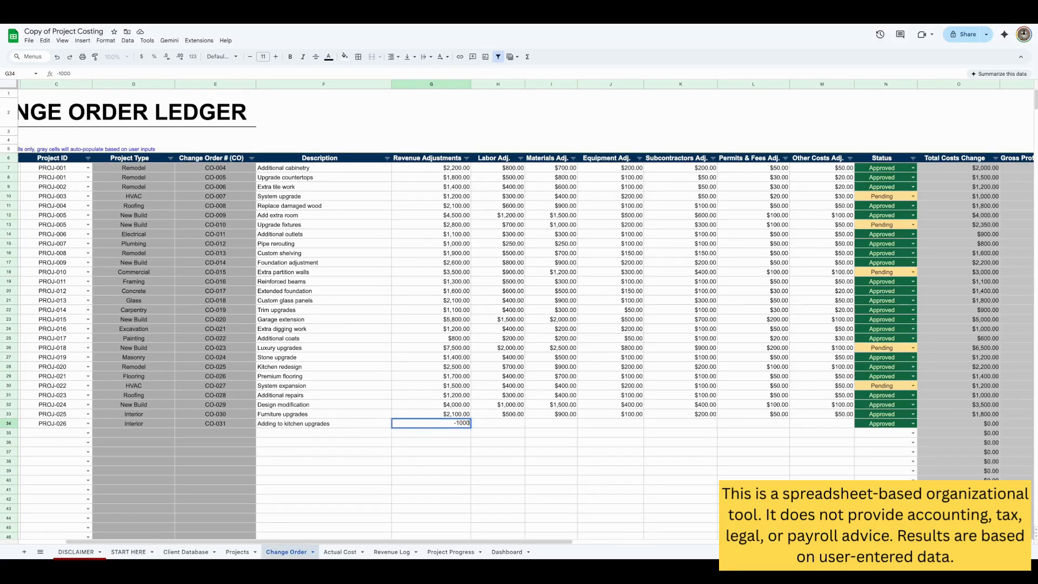
key(Return)
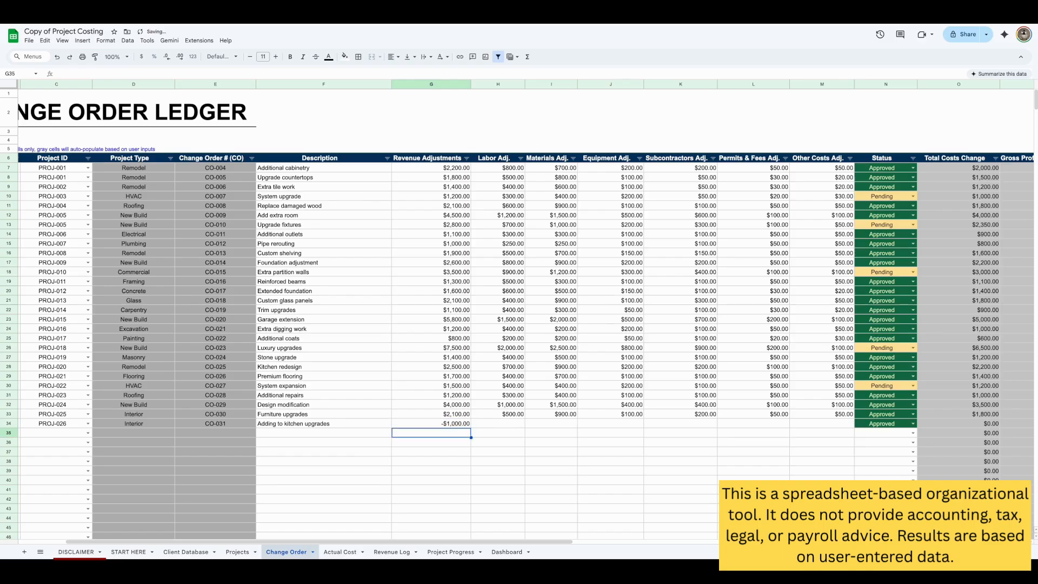
key(Up)
key(Return)
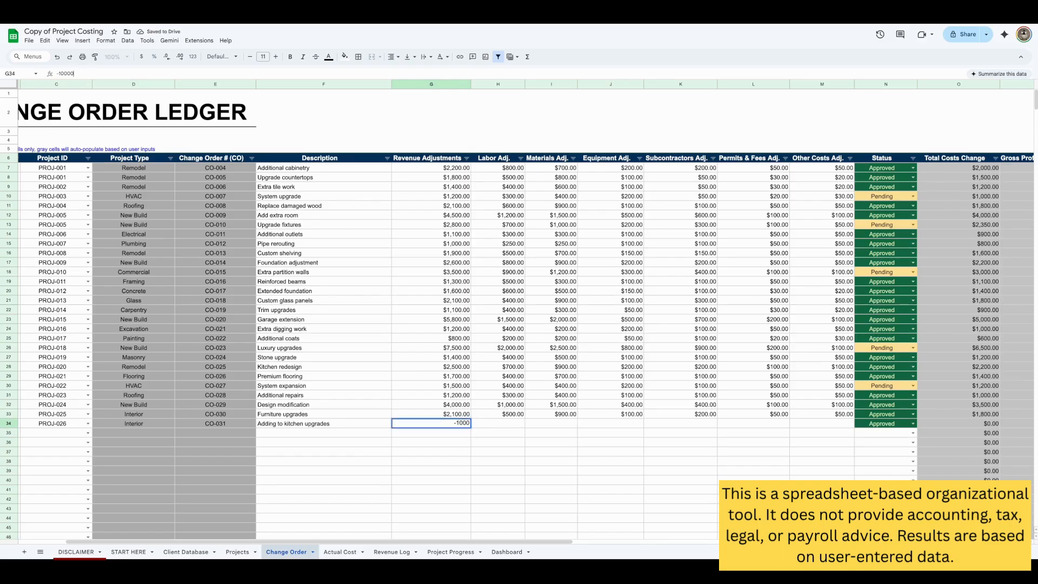
text(0)
key(Return)
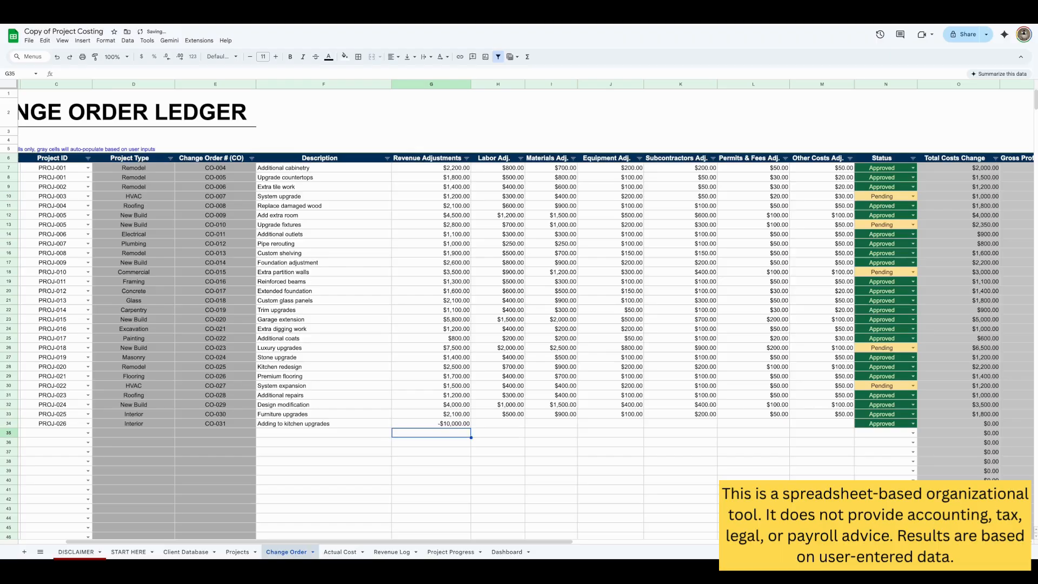
click(442, 420)
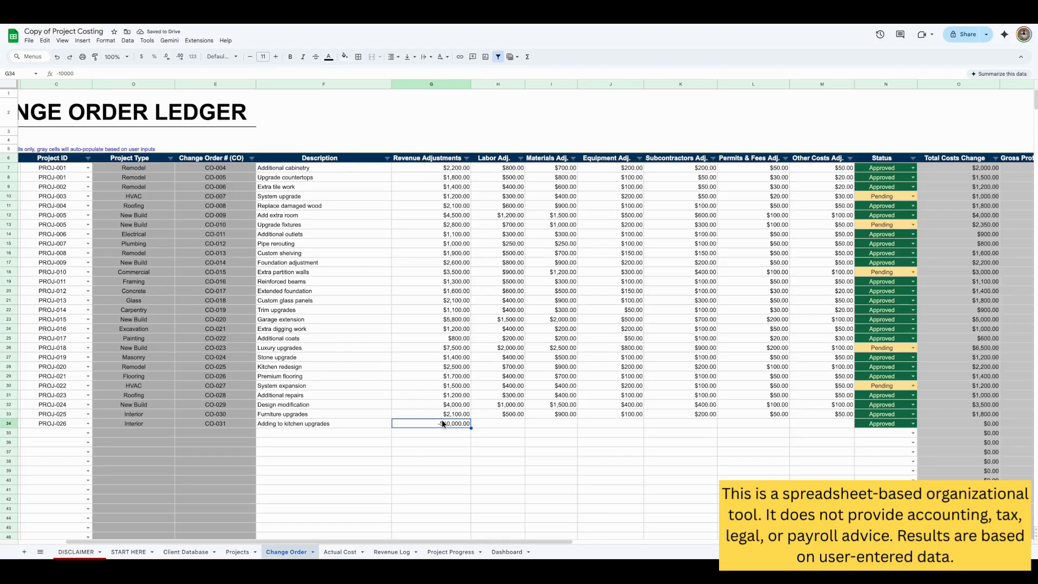
text(100)
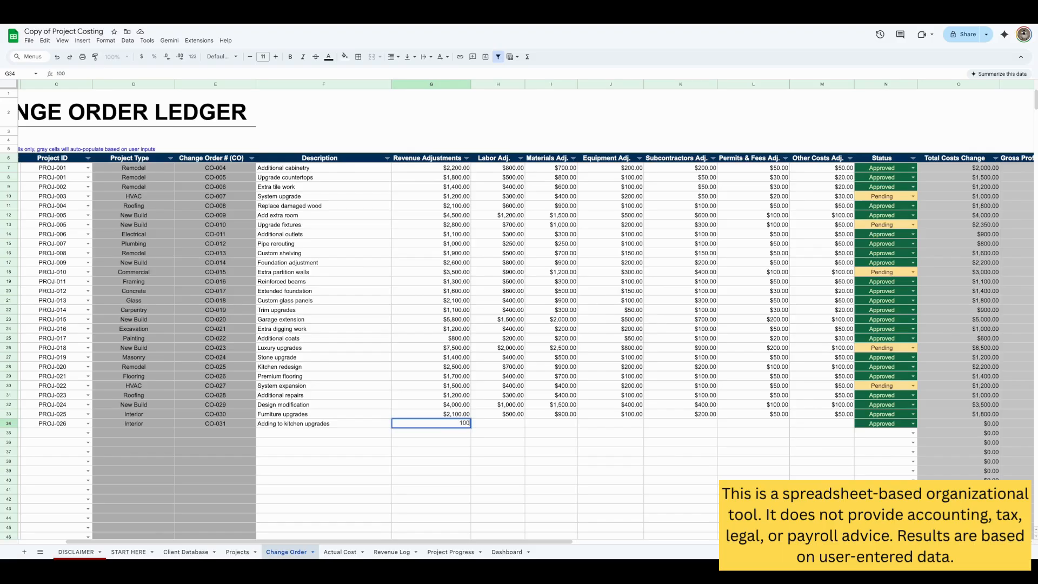
click(475, 441)
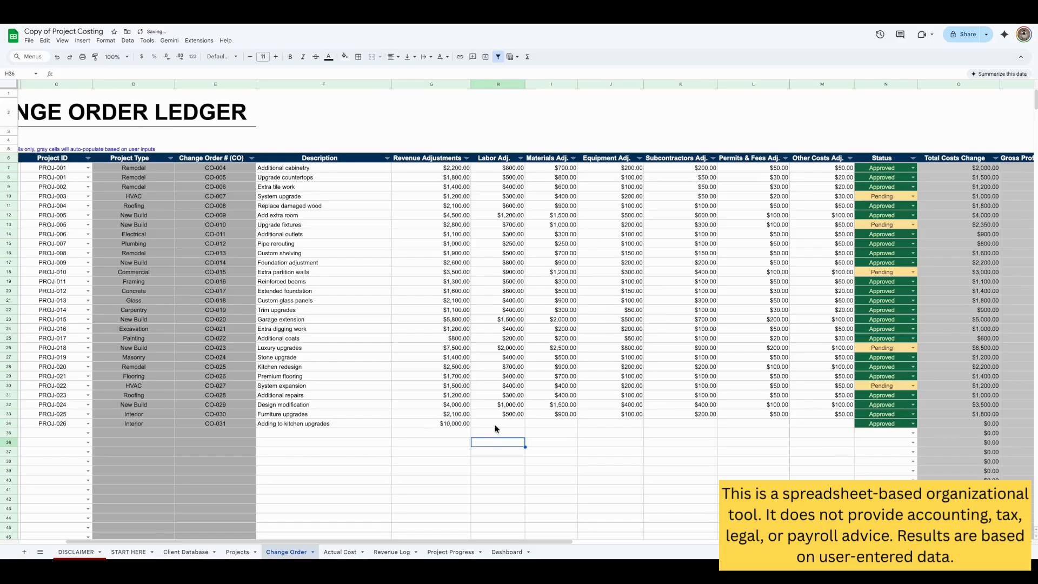
Set the change order's labor adjustment to 2,500, materials adjustment to 3,500 and equipment adjustment to 1,500
click(497, 425)
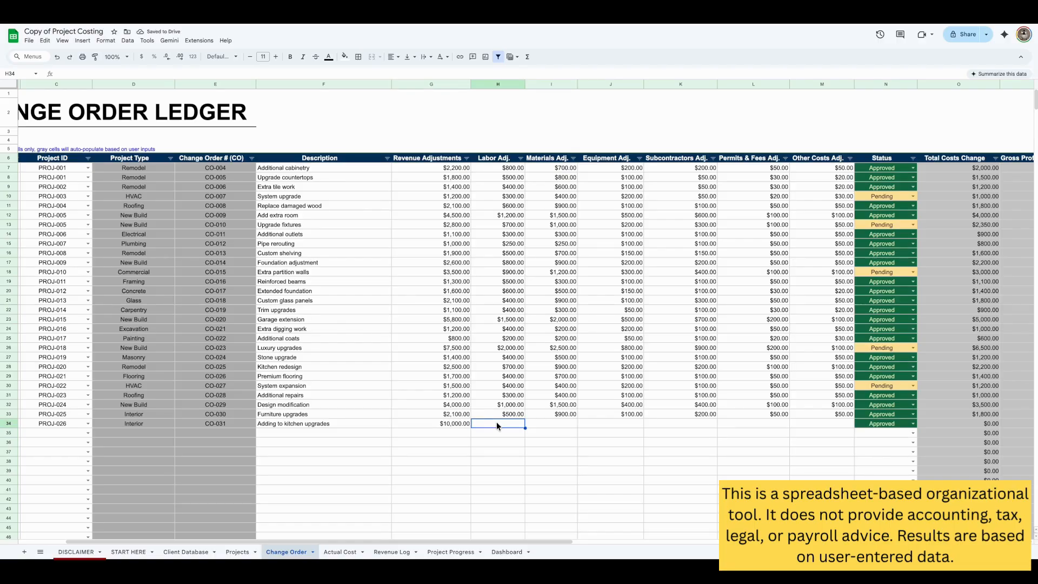
text(2500)
key(Tab)
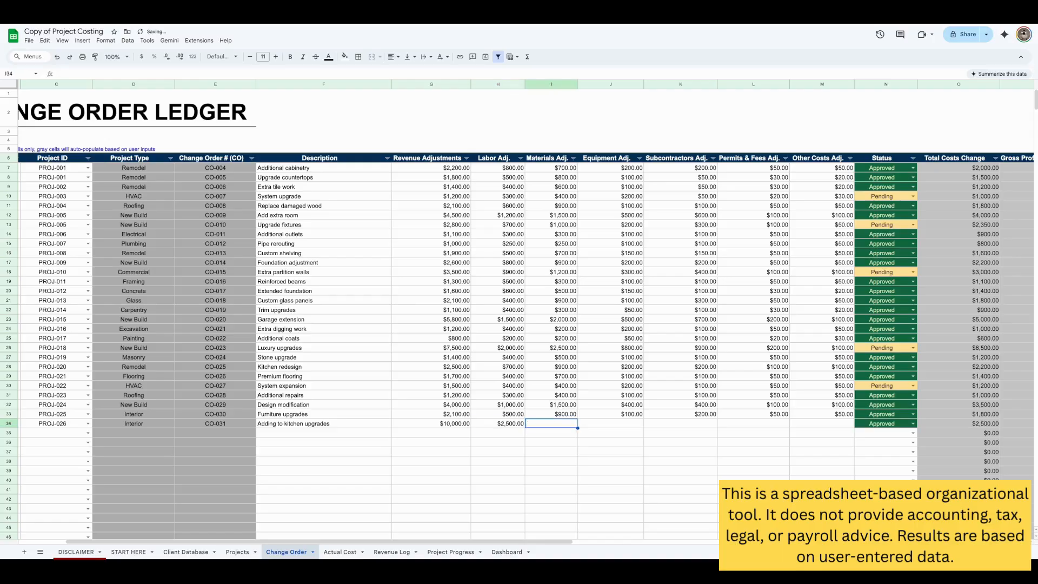
text(3500)
key(Tab)
text(1500)
key(Tab)
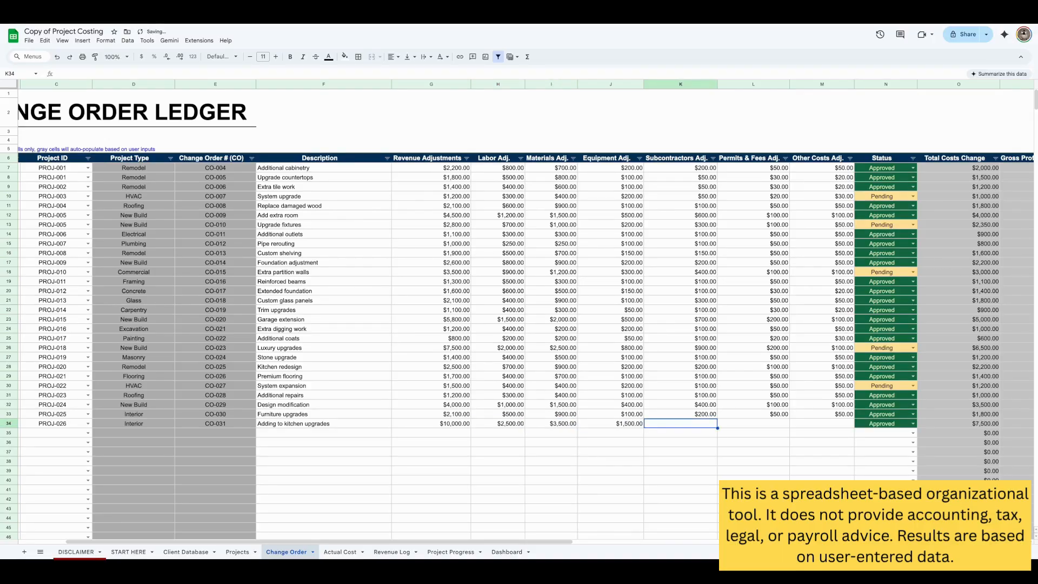
Set the change order's subcontractors adjustment to 2,000, permits and fees to 1,000 and other costs to 200, with the status Approved
text(2000)
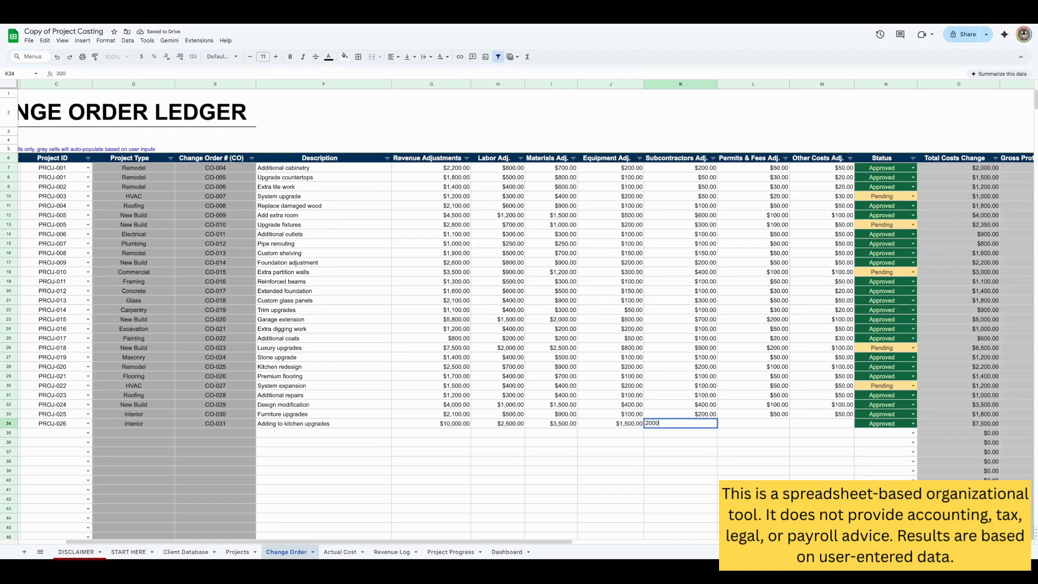
key(Tab)
text(1000)
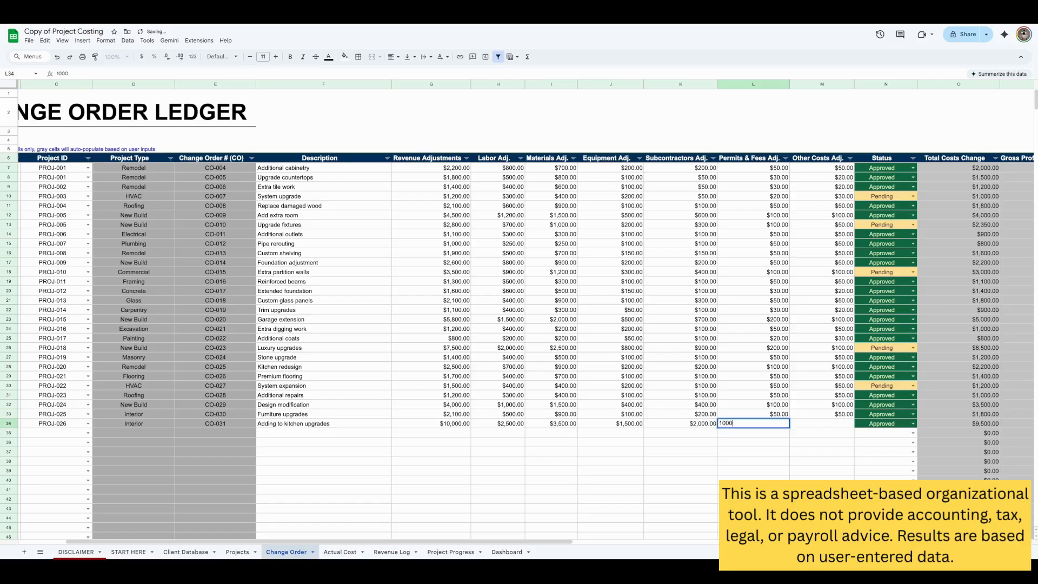
key(Tab)
text(2000)
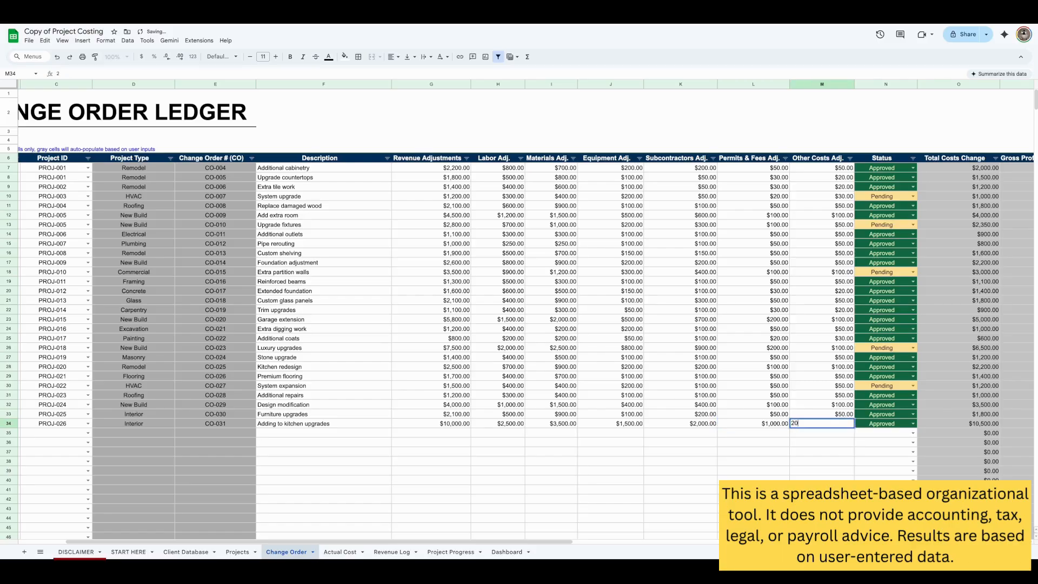
key(Return)
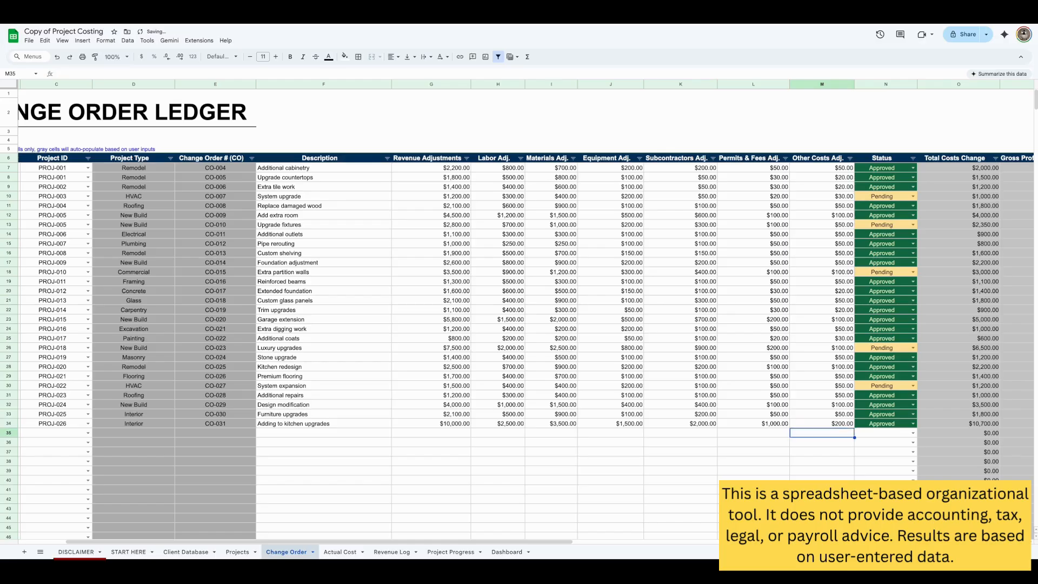
click(913, 424)
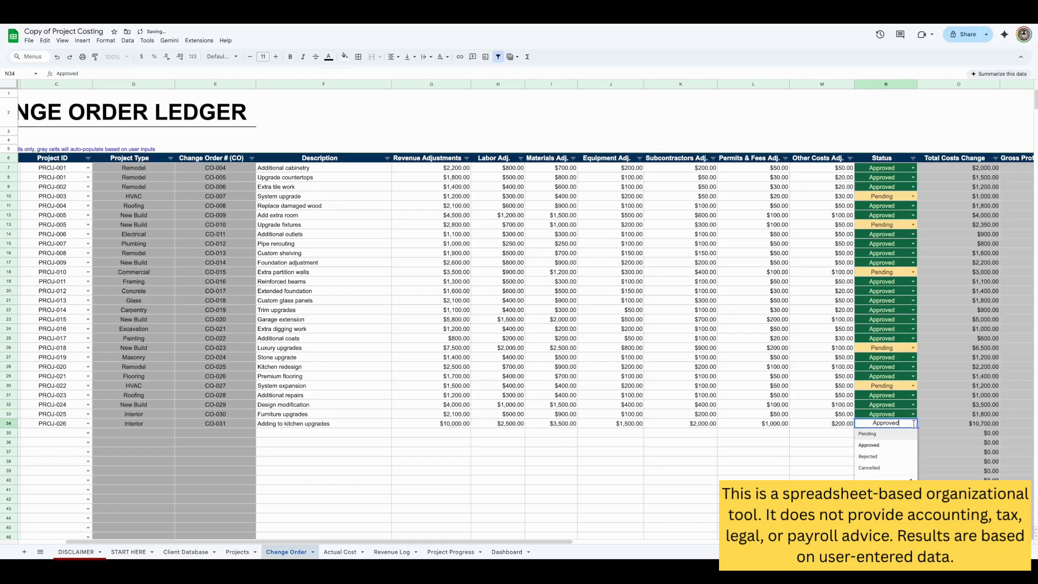
click(886, 445)
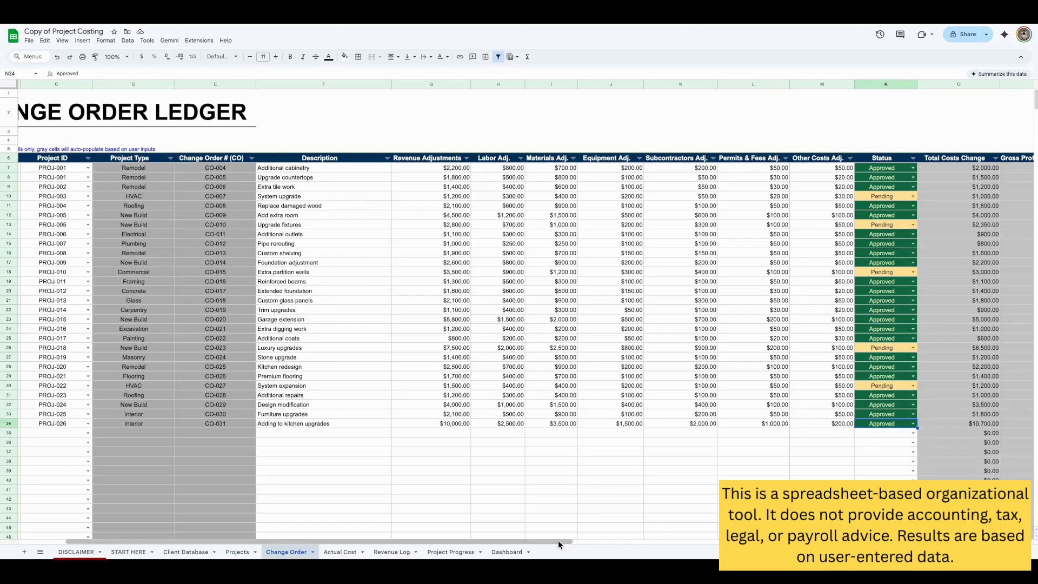
Check the change order's total costs and profit impact, and view PROJ-026's change order columns in the Projects sheet
drag(558, 540, 635, 540)
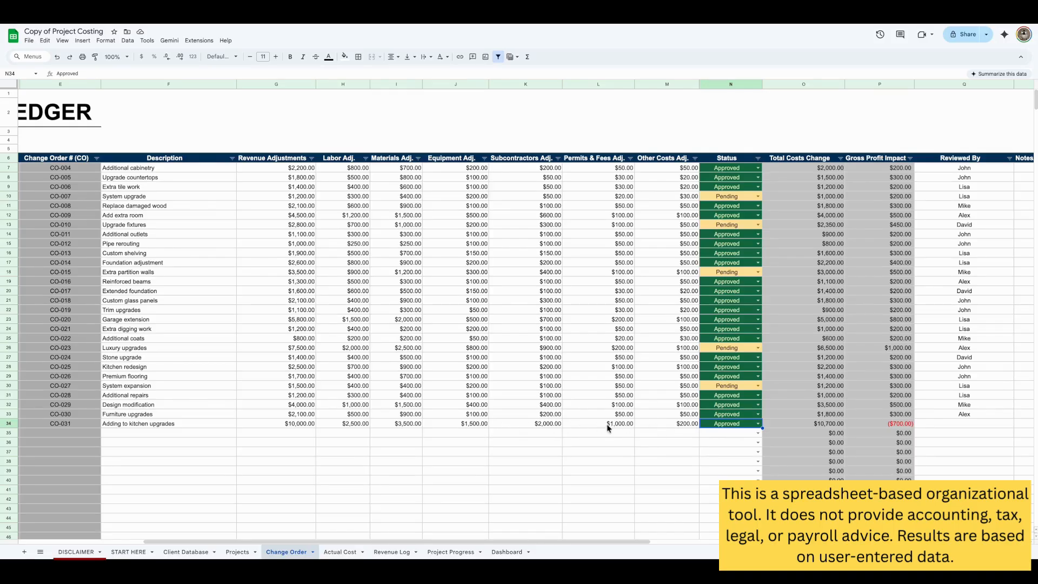
click(237, 552)
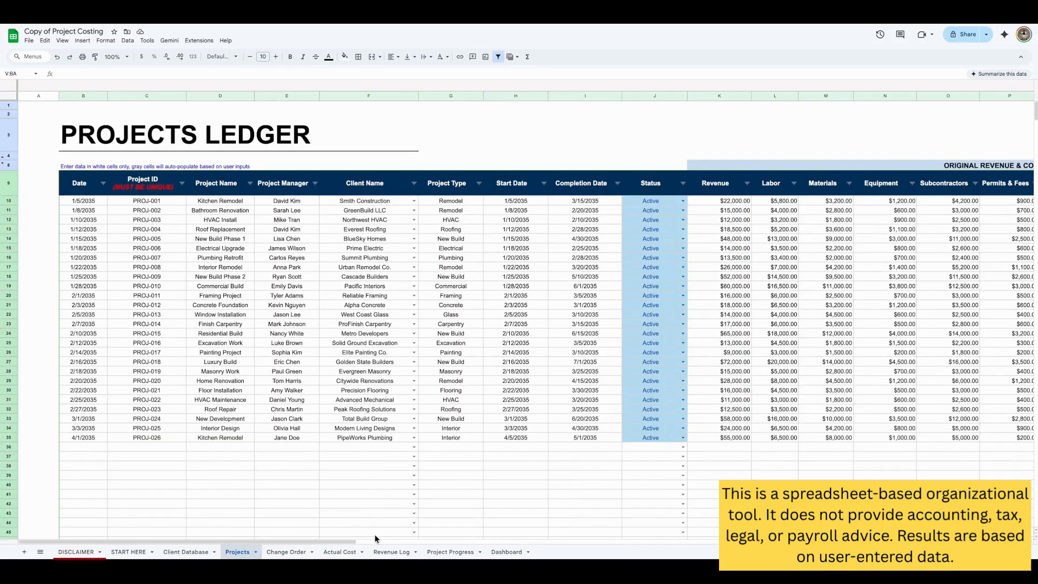
drag(375, 538, 670, 537)
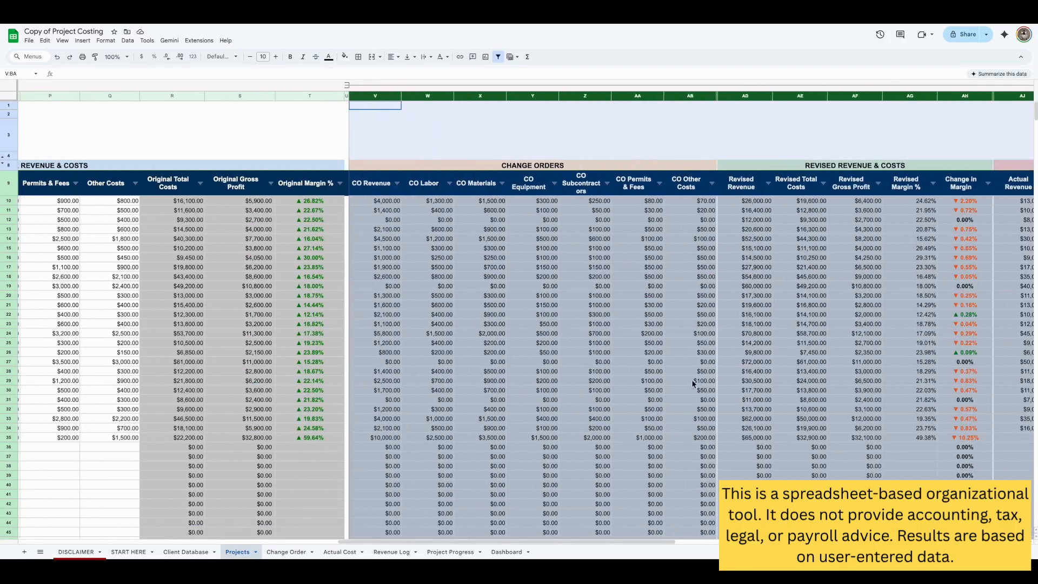
Return to the Change Order sheet and review the status options available for PROJ-026's change order
click(292, 552)
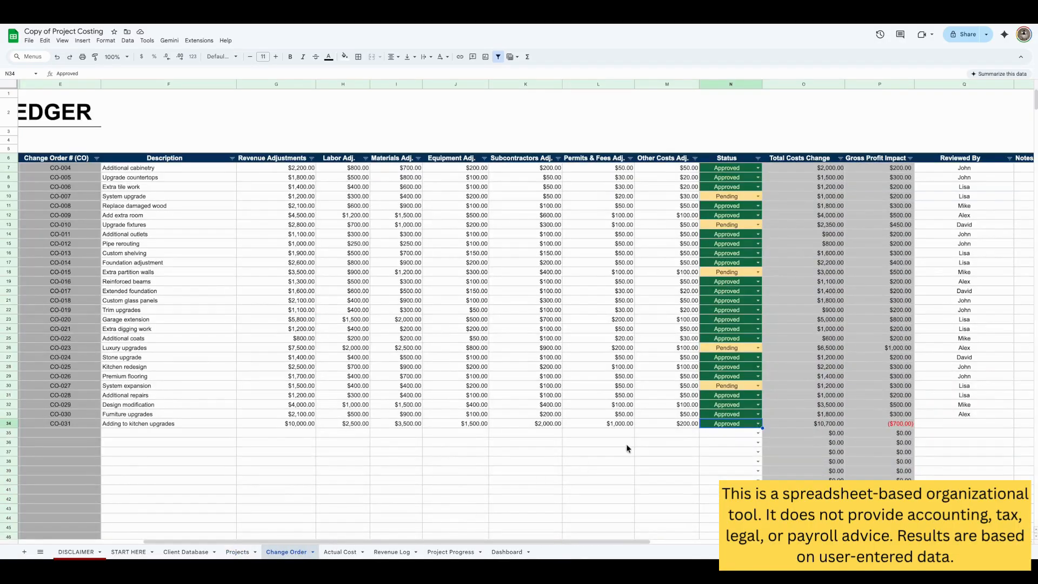
click(758, 424)
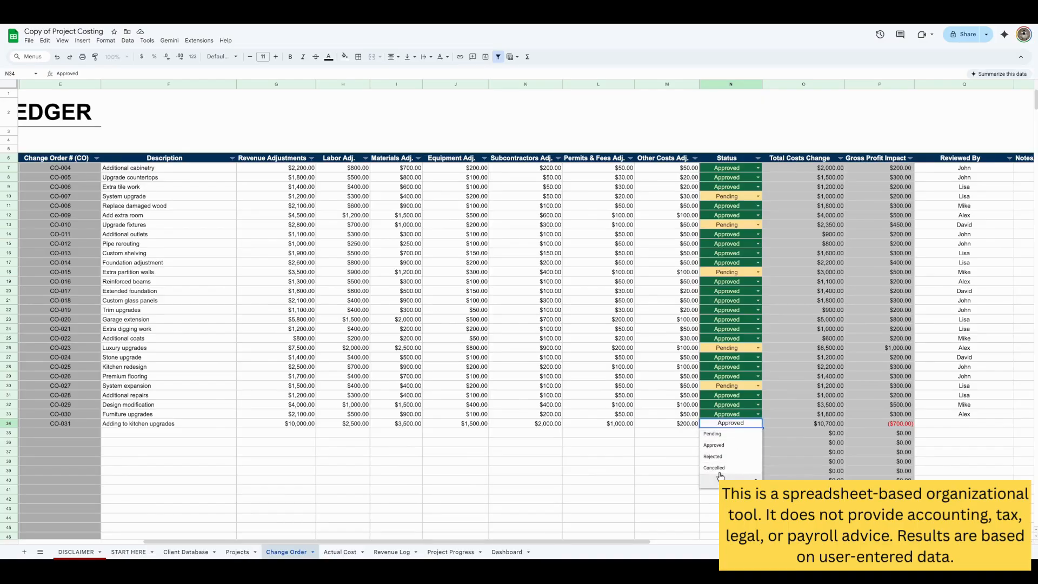
click(678, 443)
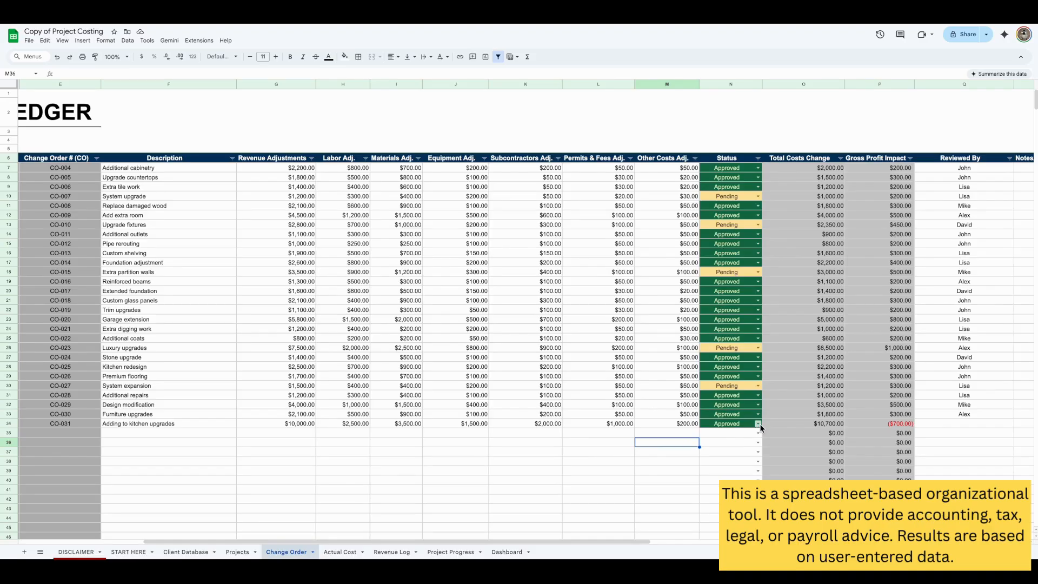
Set the subcontractors adjustment of PROJ-026's change order to 300
click(601, 423)
click(528, 424)
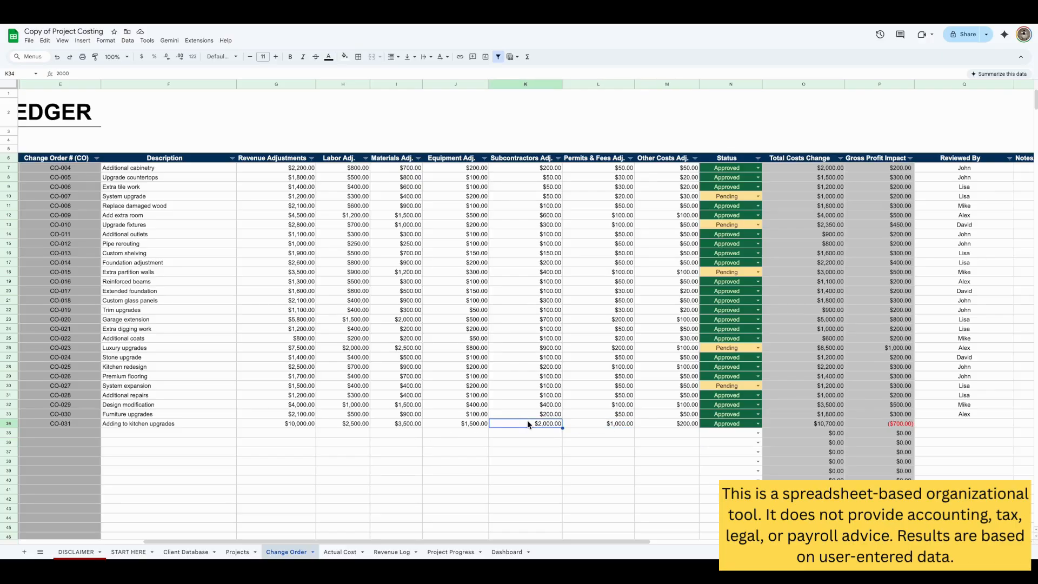
text(300)
key(Return)
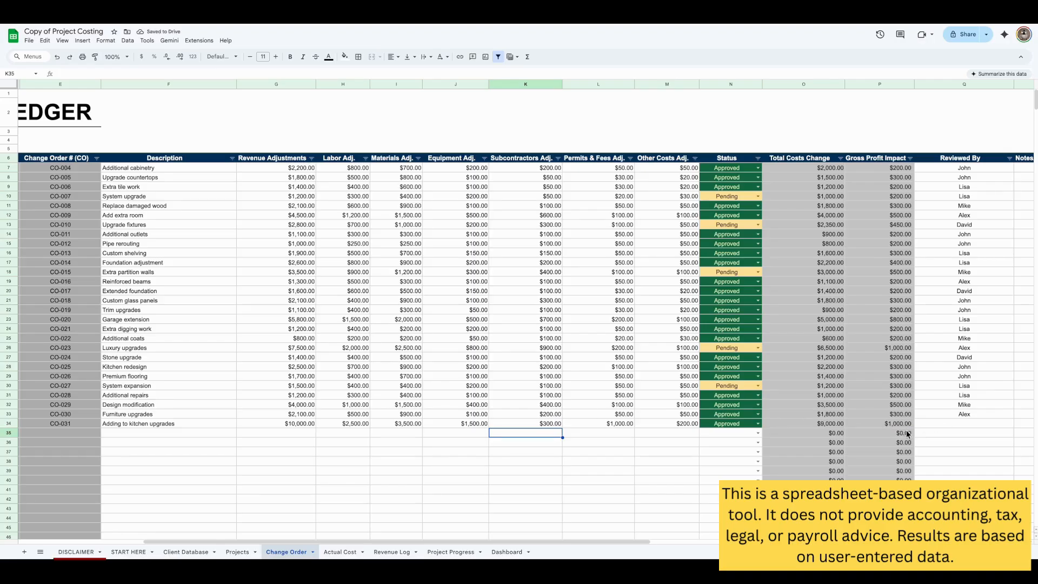
Compare the labor through other costs adjustments in row 34 with the revenue adjustment and the calculated totals
click(456, 433)
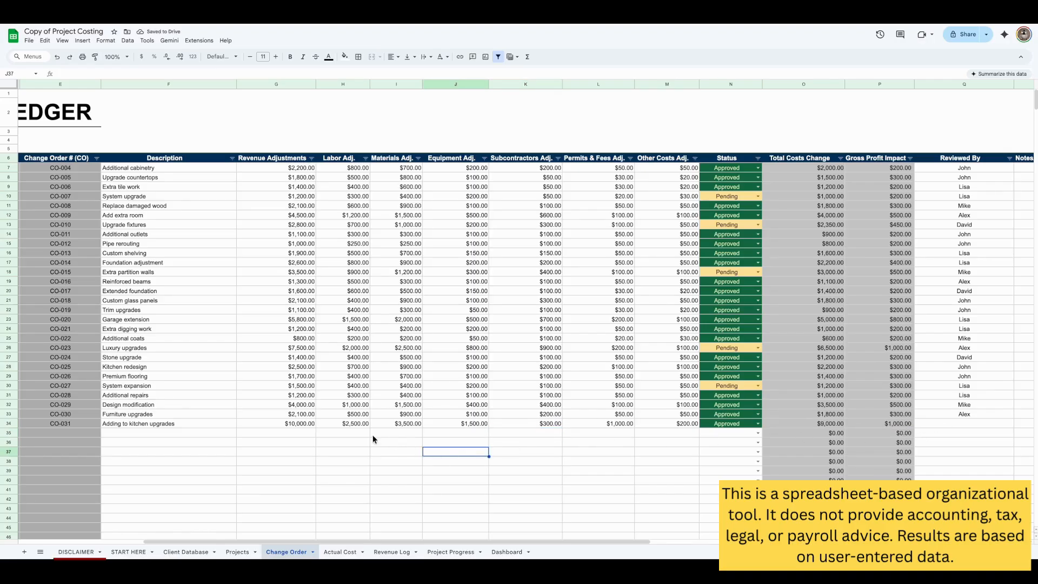
click(356, 423)
drag(355, 423, 659, 423)
click(634, 463)
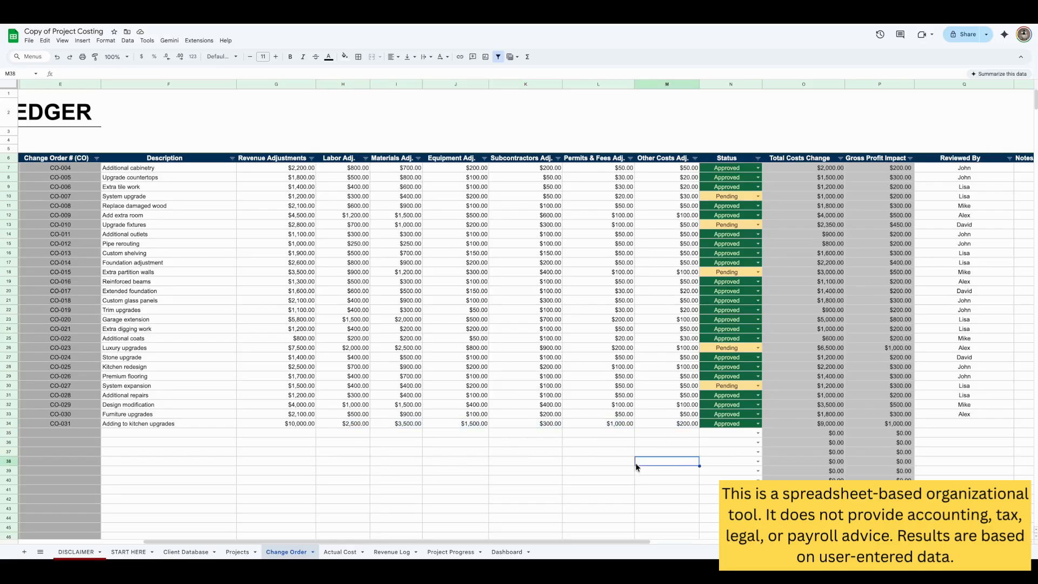
click(511, 478)
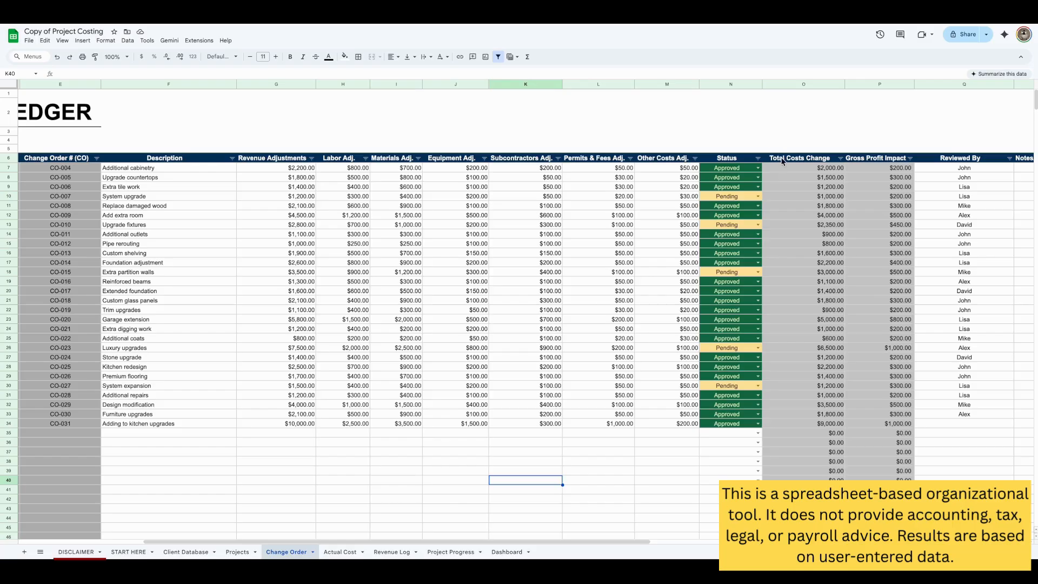
drag(353, 422, 670, 425)
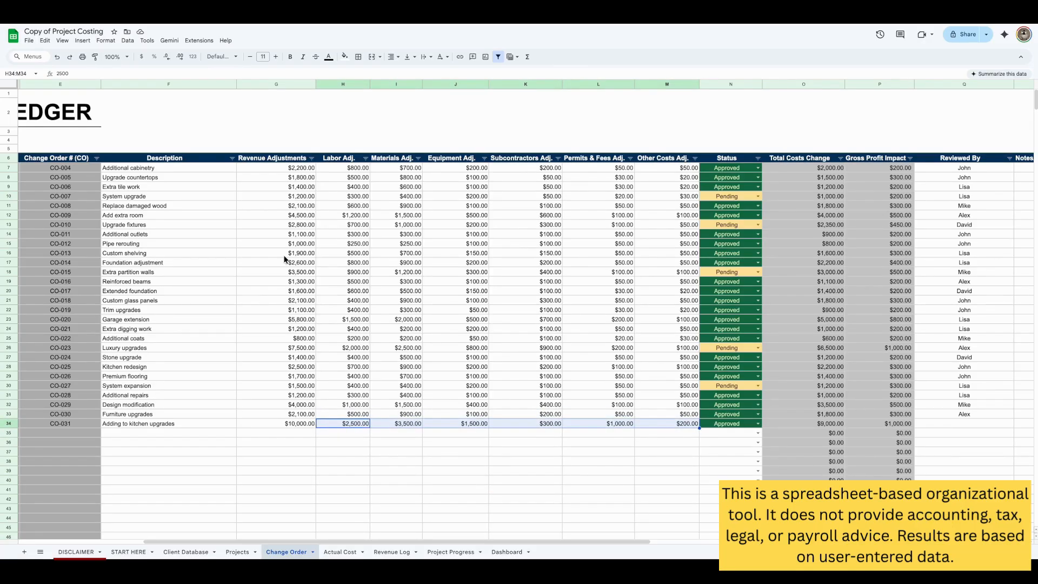
click(305, 425)
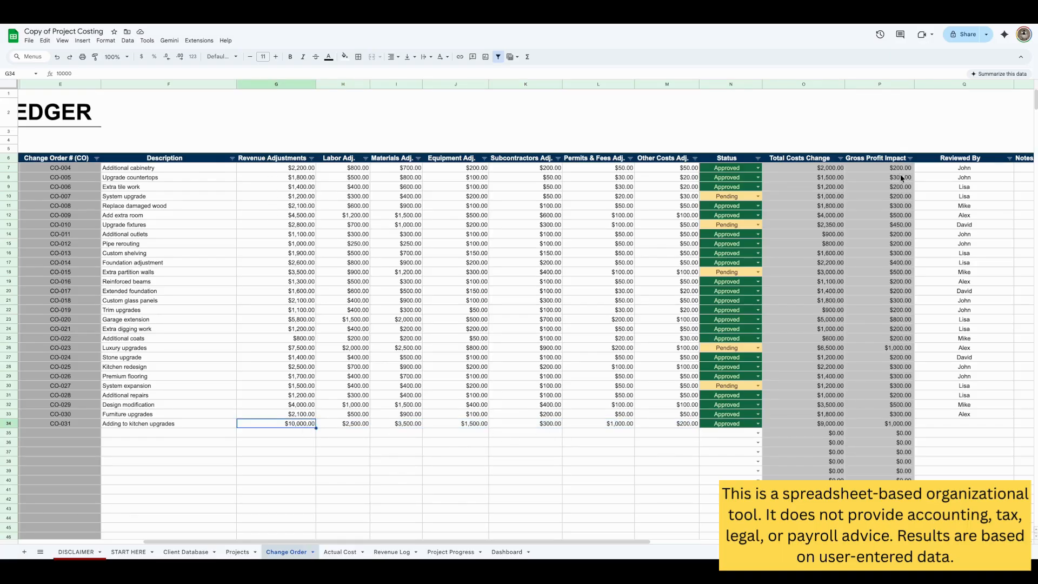
Enter the reviewer's first name for PROJ-026's change order
click(967, 425)
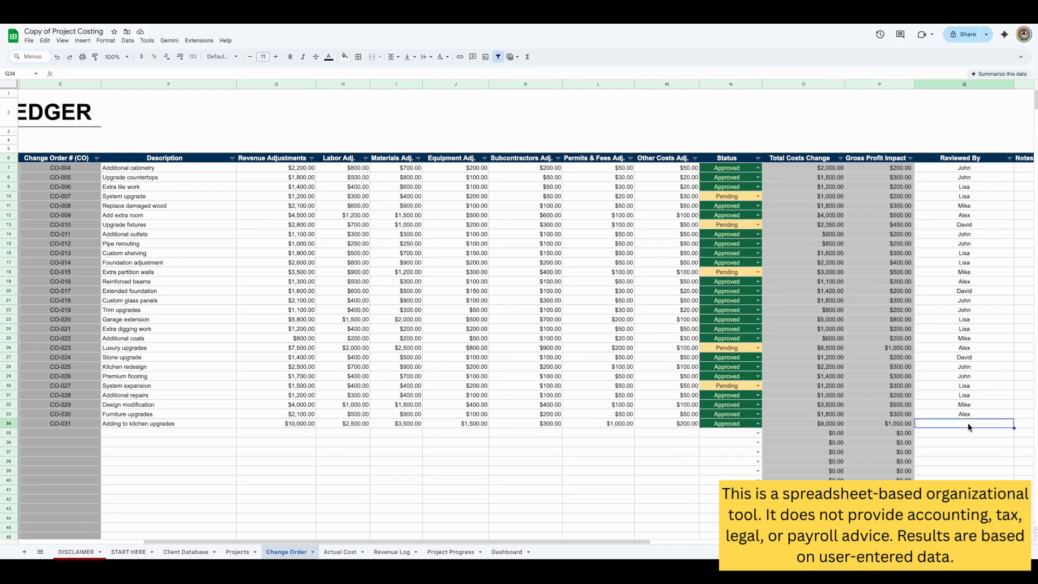
text(Jane)
click(977, 462)
In the Projects sheet, examine PROJ-026's row across its original costs, change order amounts and revised figures
click(258, 551)
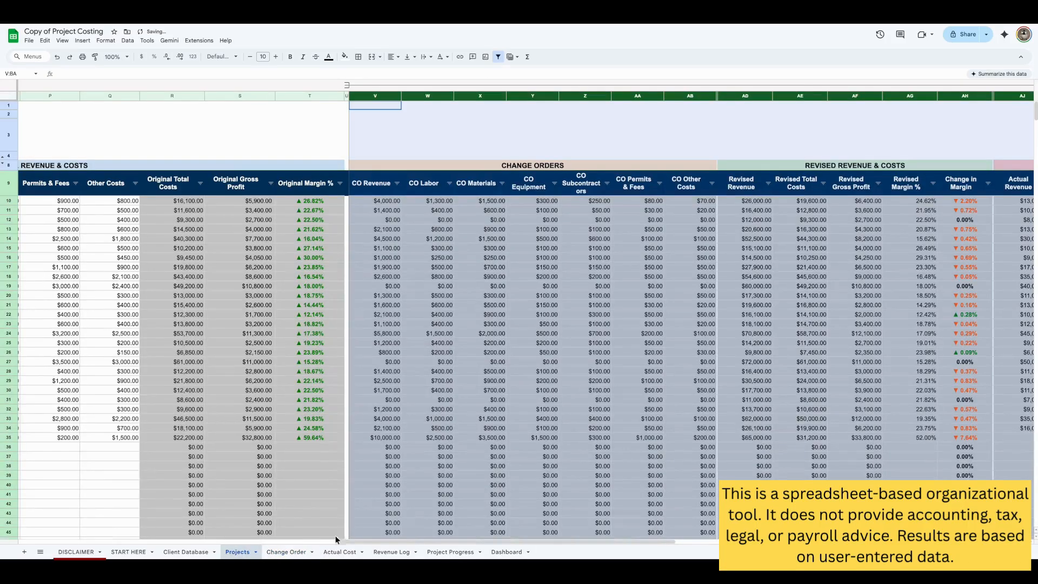
click(8, 437)
drag(491, 540, 114, 543)
drag(196, 542, 524, 552)
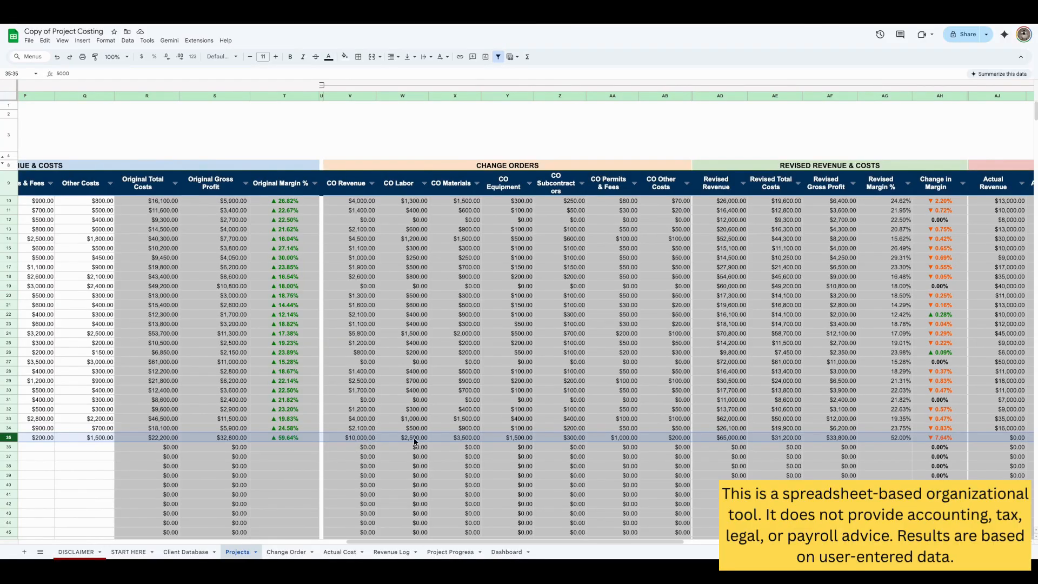
drag(414, 437, 657, 436)
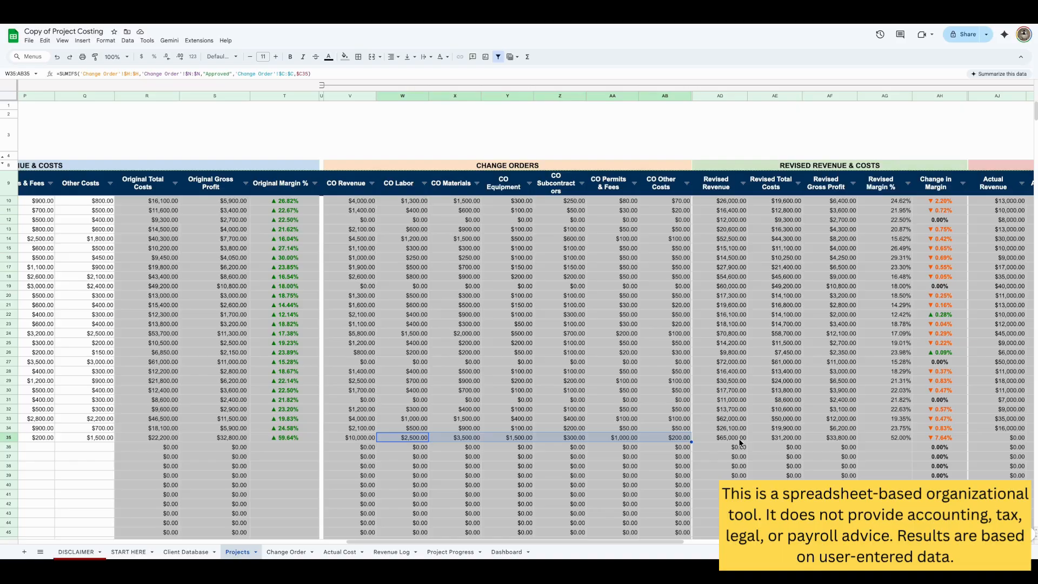
click(355, 438)
drag(610, 540, 392, 531)
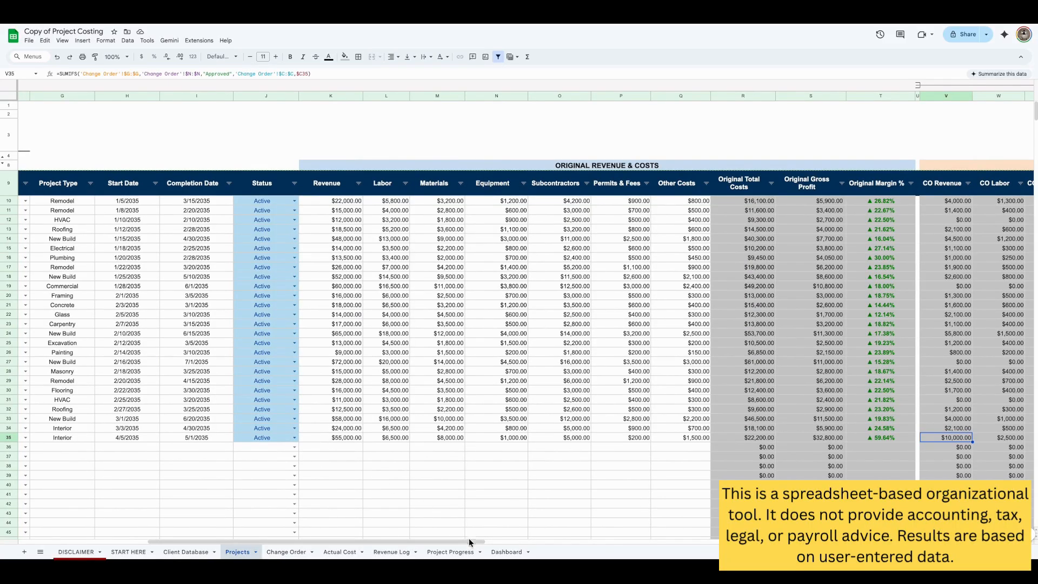
Review PROJ-026's change order labor through permits amounts in row 35, on through the revised and actual revenue and cost columns
drag(469, 540, 693, 539)
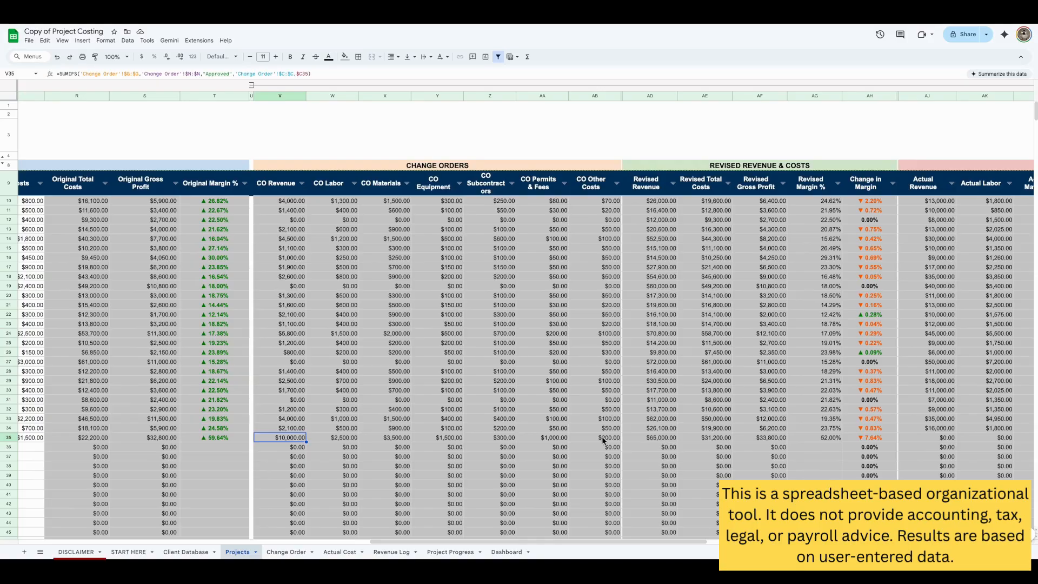
drag(355, 436, 547, 436)
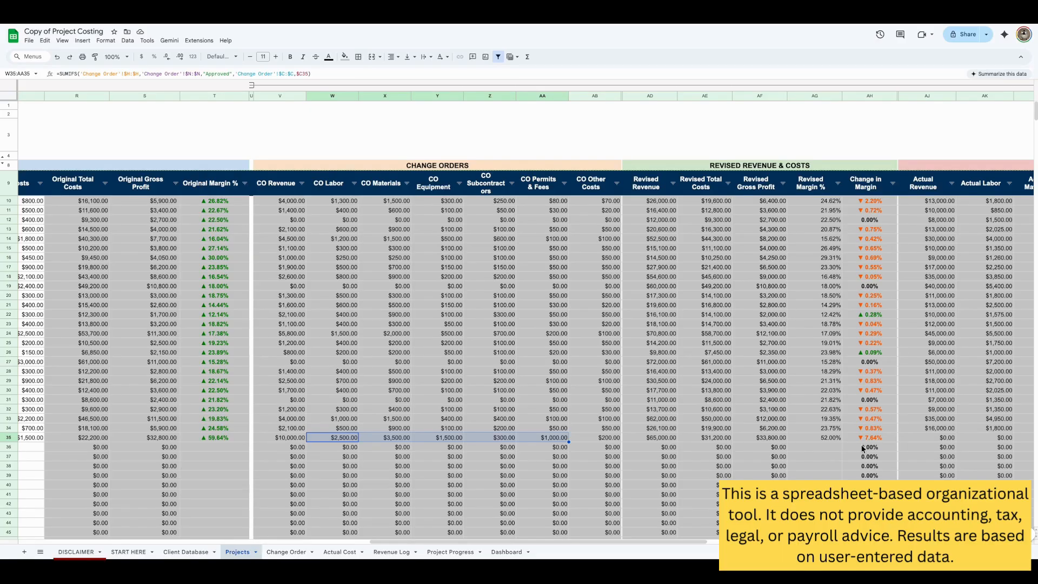
drag(689, 541, 846, 541)
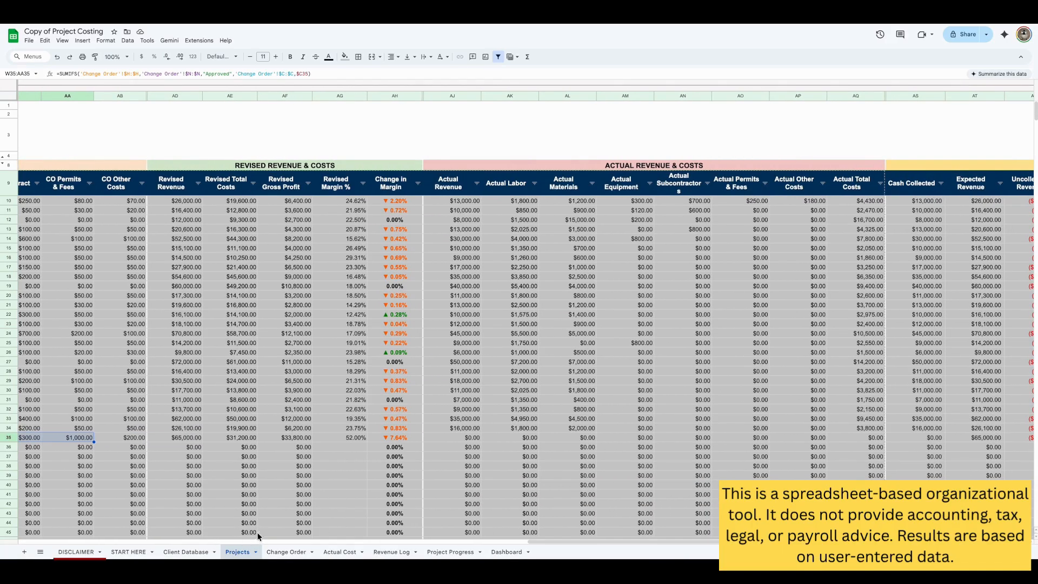
Return to the Change Order ledger and select the first empty date cell, B35, below PROJ-026's entry
click(278, 551)
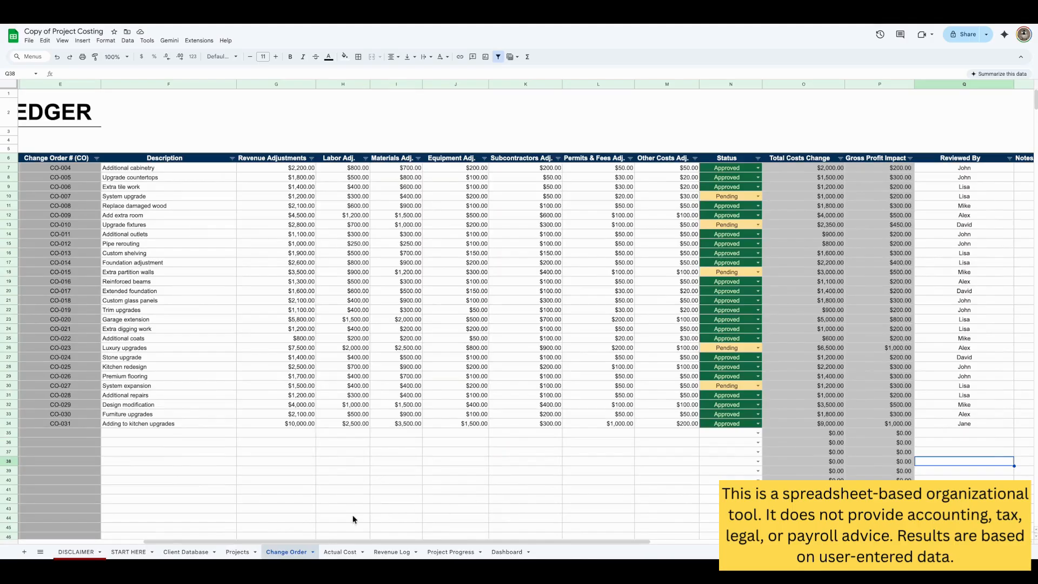
drag(343, 541, 124, 541)
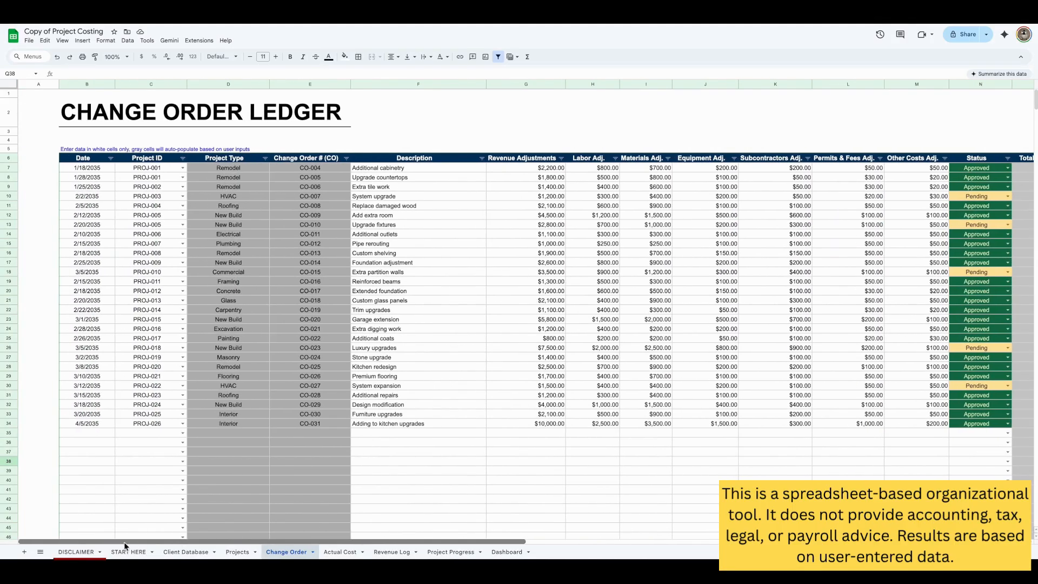
click(97, 433)
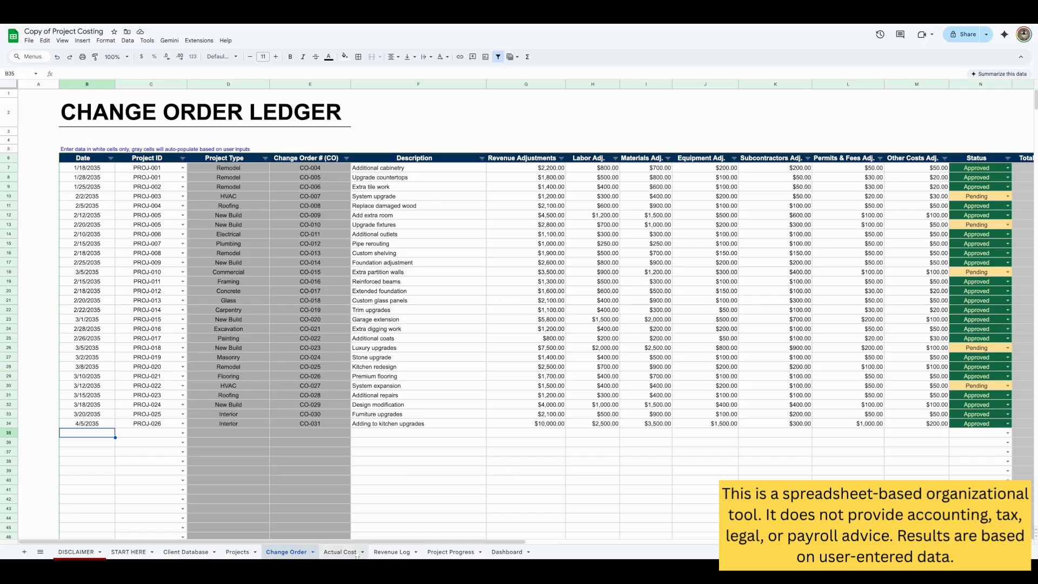
Look through the Actual Cost ledger's entries from the first project down to the empty rows and back
click(339, 552)
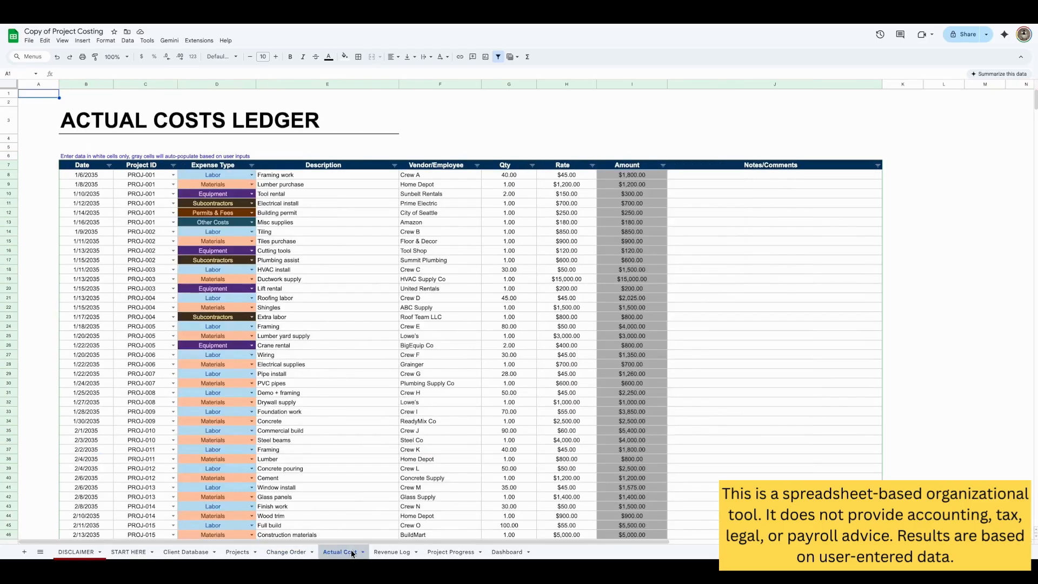
scroll(374, 419, down, 15)
scroll(341, 475, up, 10)
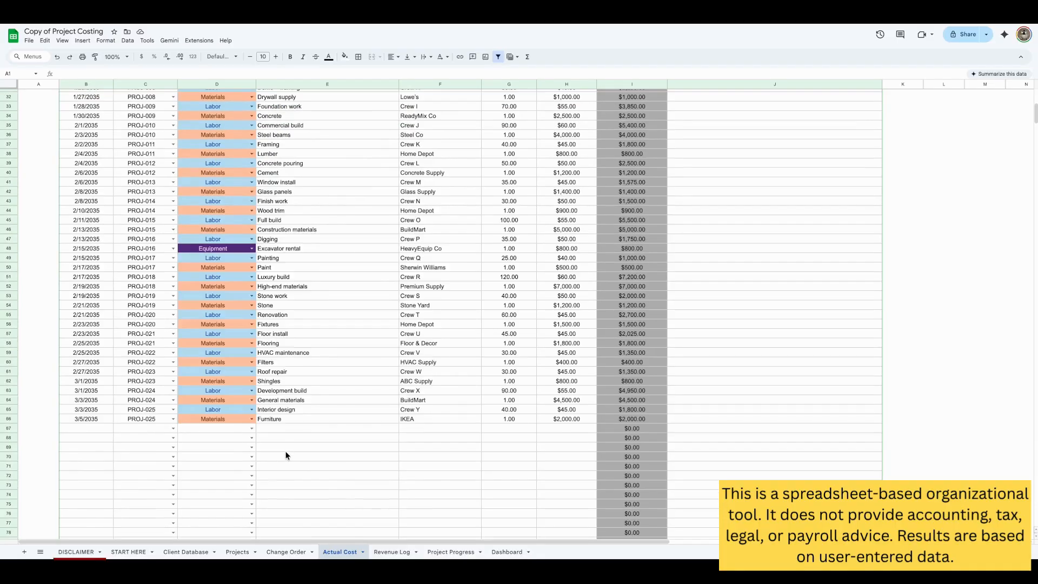
scroll(282, 458, up, 5)
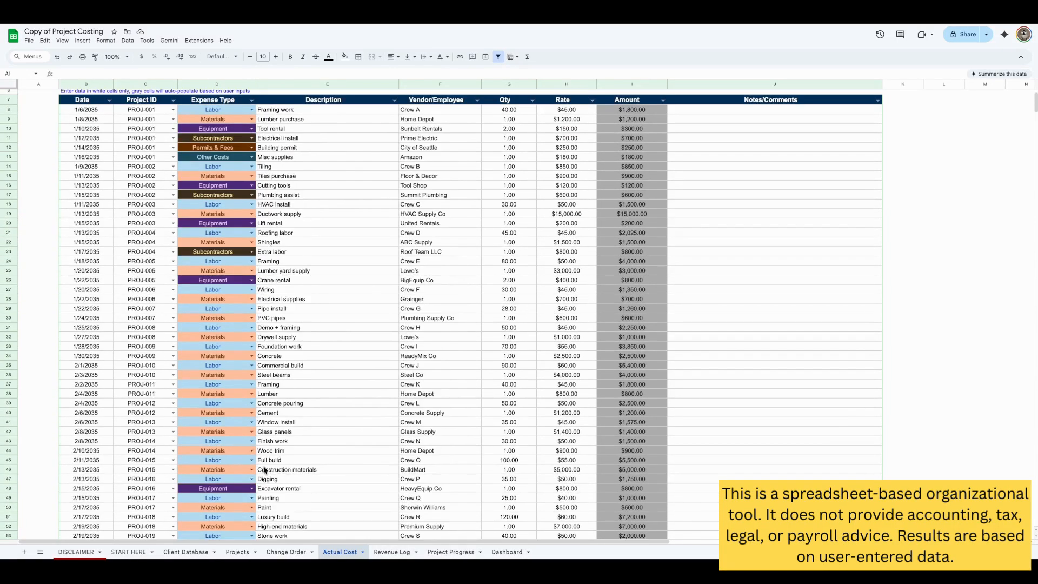
scroll(244, 445, down, 2)
scroll(259, 446, down, 8)
scroll(290, 451, up, 4)
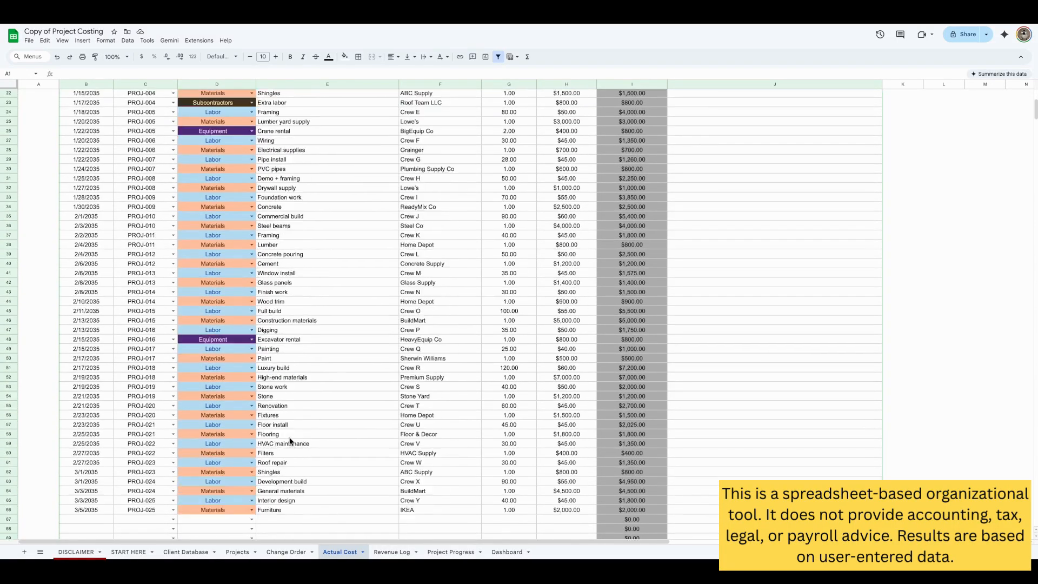
scroll(298, 448, up, 6)
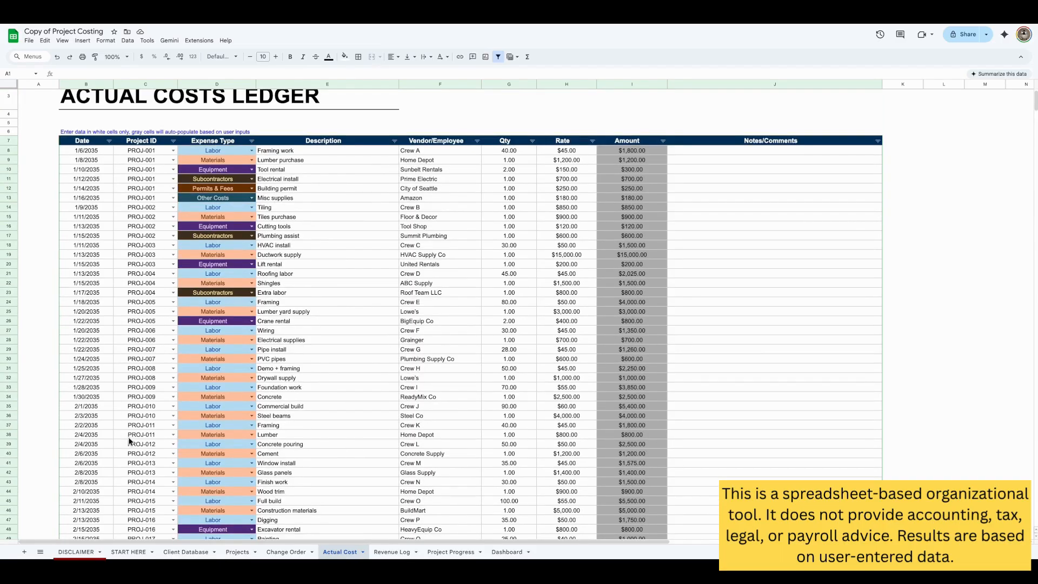
Examine PROJ-001's entries in the Actual Cost ledger, including the expense type options and the first entry's quantity and rate
drag(129, 153, 138, 196)
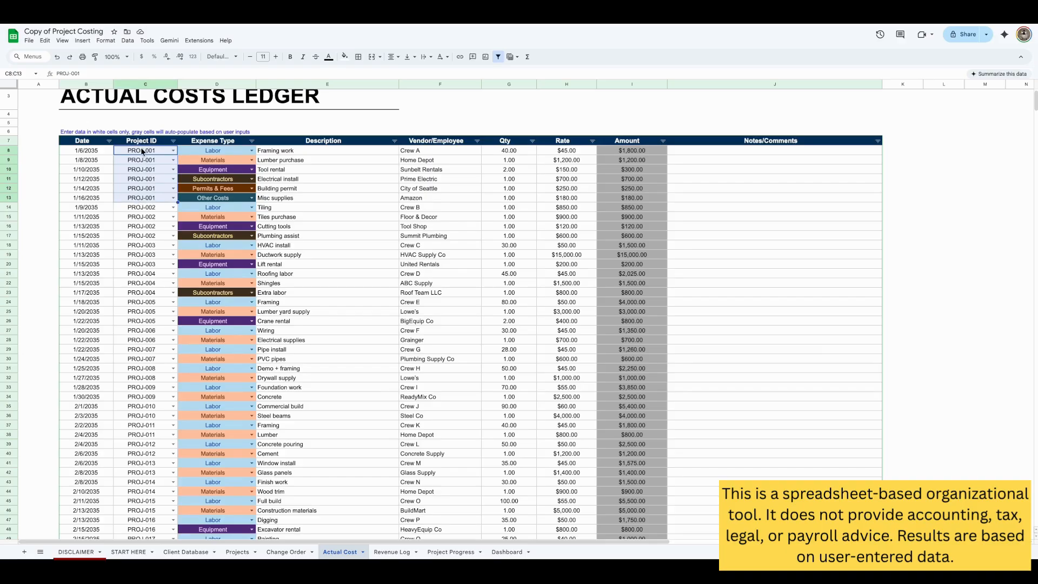
drag(141, 148, 149, 200)
click(251, 151)
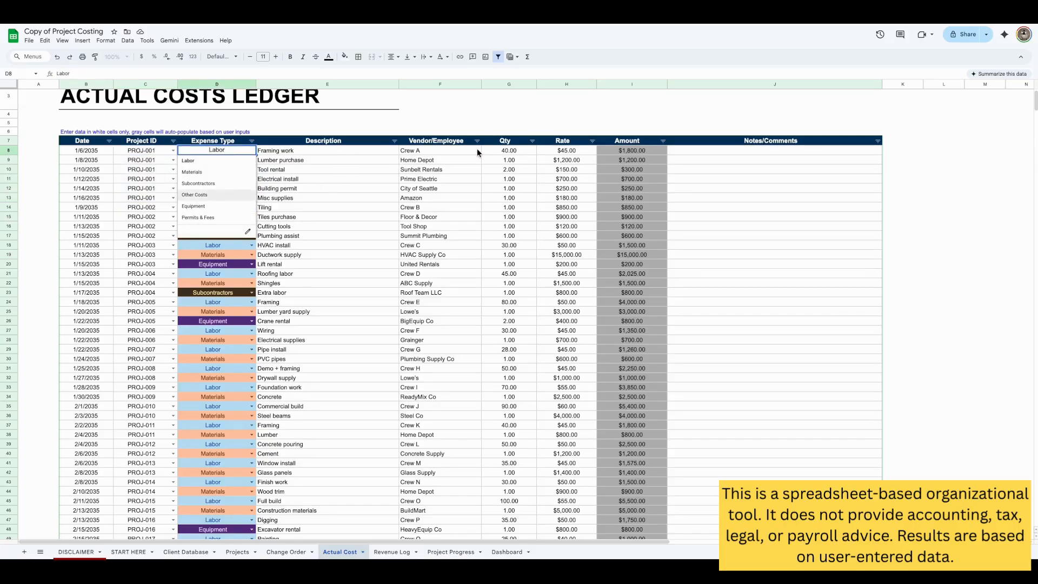
click(515, 151)
click(574, 151)
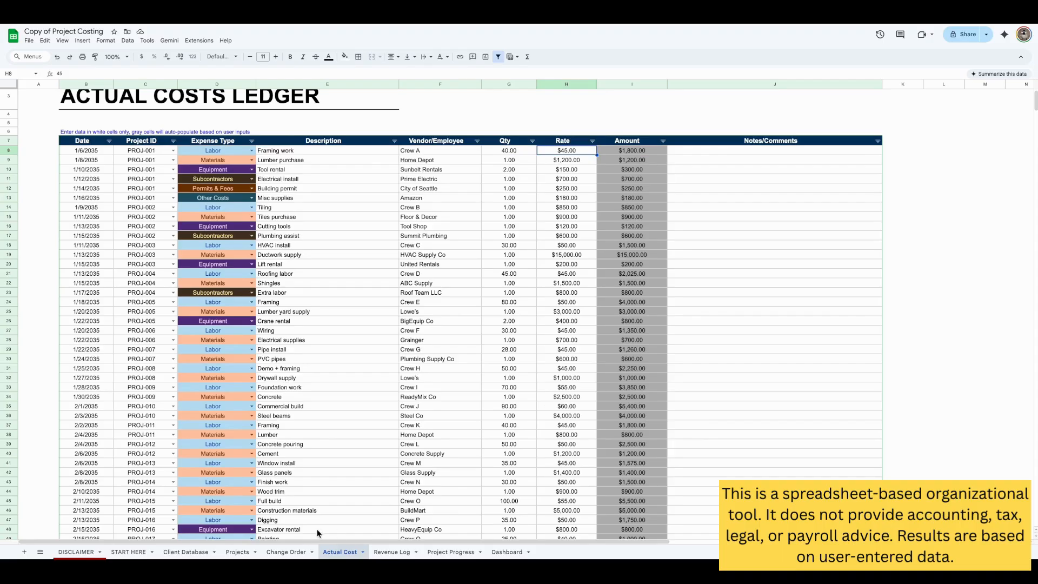
Compare the Projects sheet's actual revenue, actual cost and budget comparison columns with the entries in the Actual Cost ledger
click(241, 551)
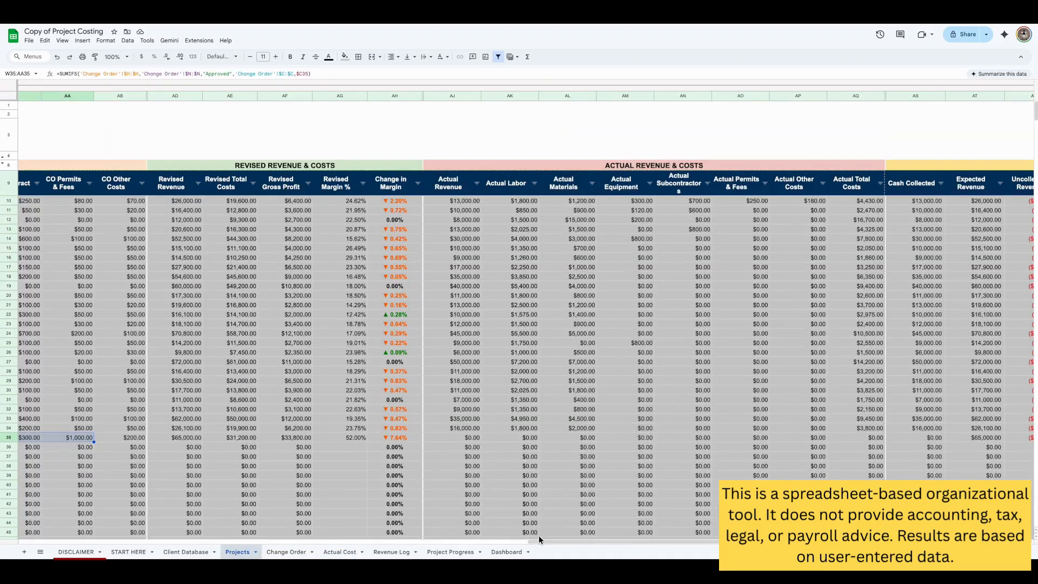
scroll(549, 540, right, 10)
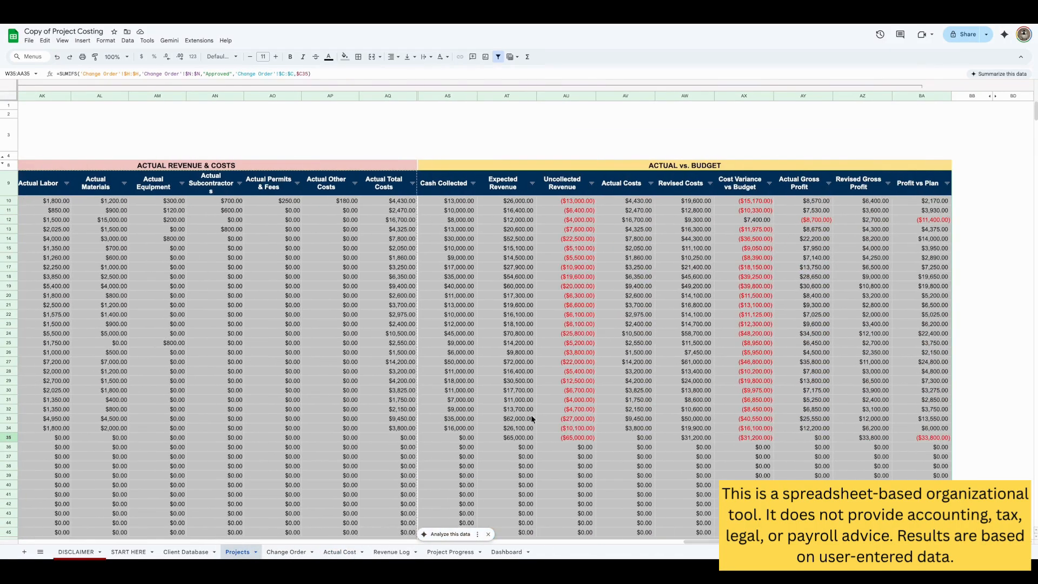
scroll(532, 443, left, 5)
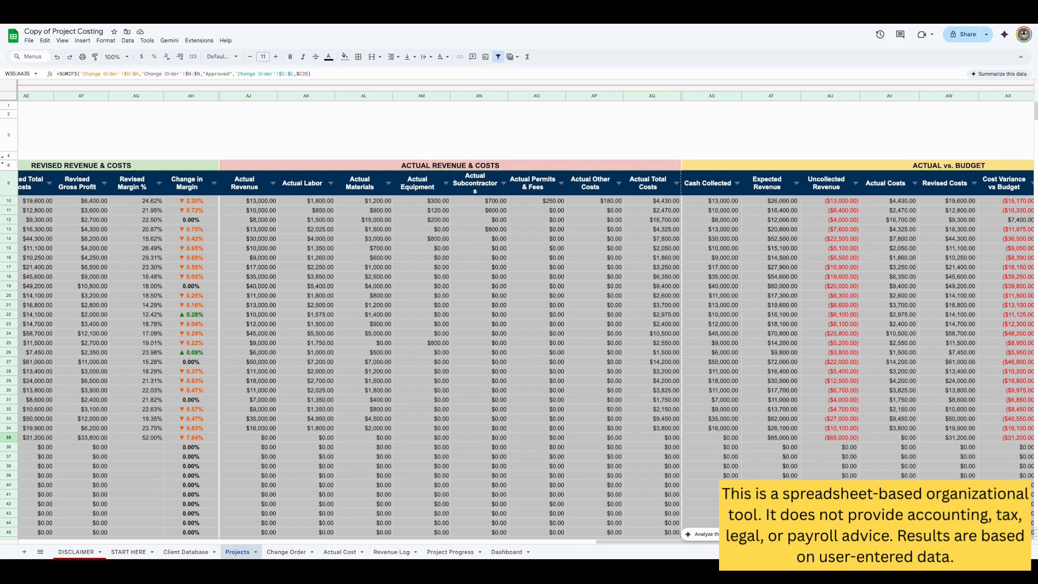
scroll(583, 379, right, 3)
scroll(748, 332, right, 1)
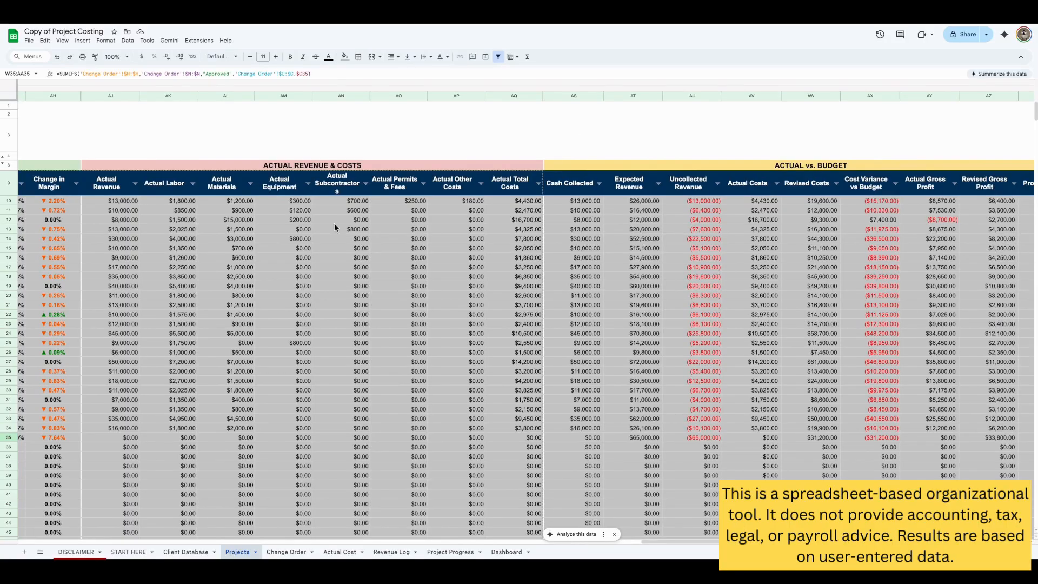
click(332, 553)
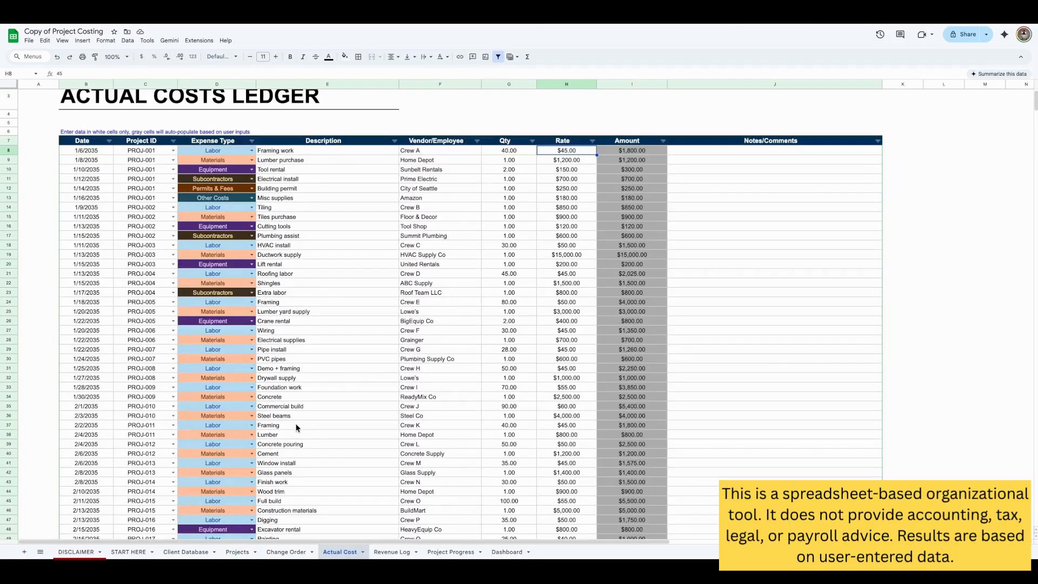
scroll(297, 429, down, 5)
scroll(313, 440, up, 4)
Look through the Revenue Log's invoices, amounts, payment statuses and notes down to the last PROJ-025 entry
click(391, 550)
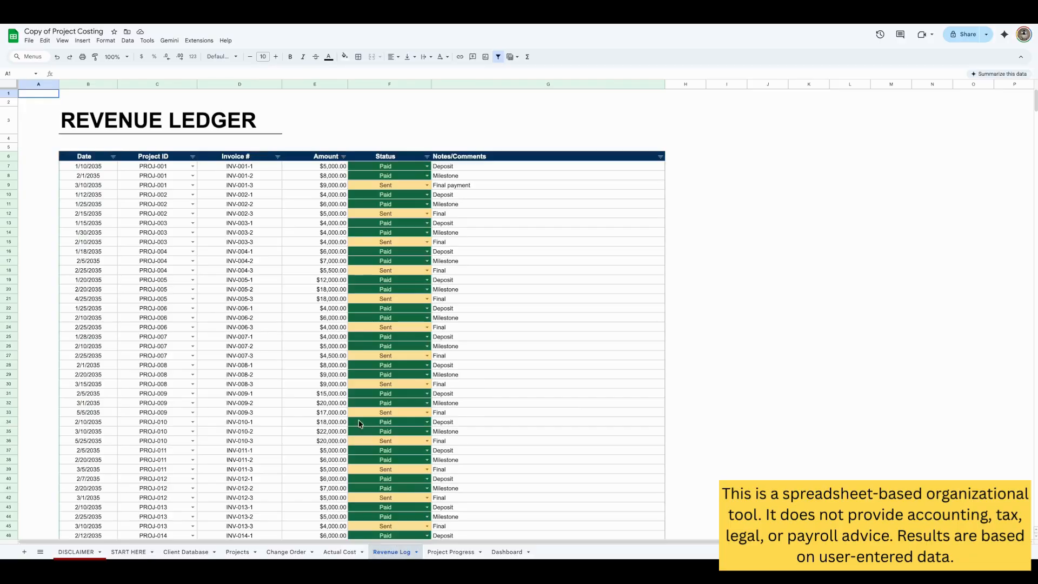
scroll(269, 427, down, 10)
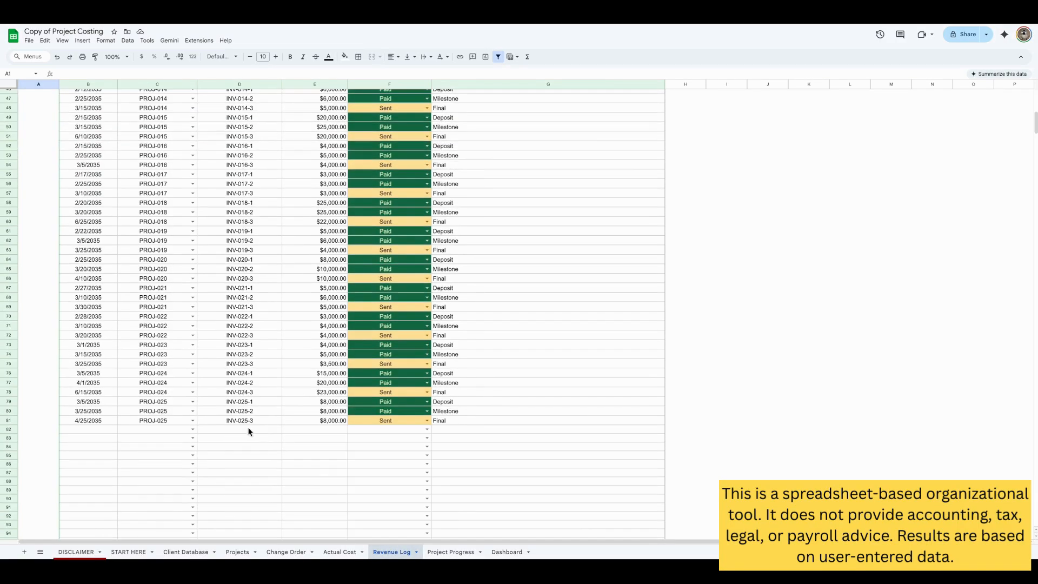
scroll(192, 440, up, 4)
scroll(294, 471, down, 5)
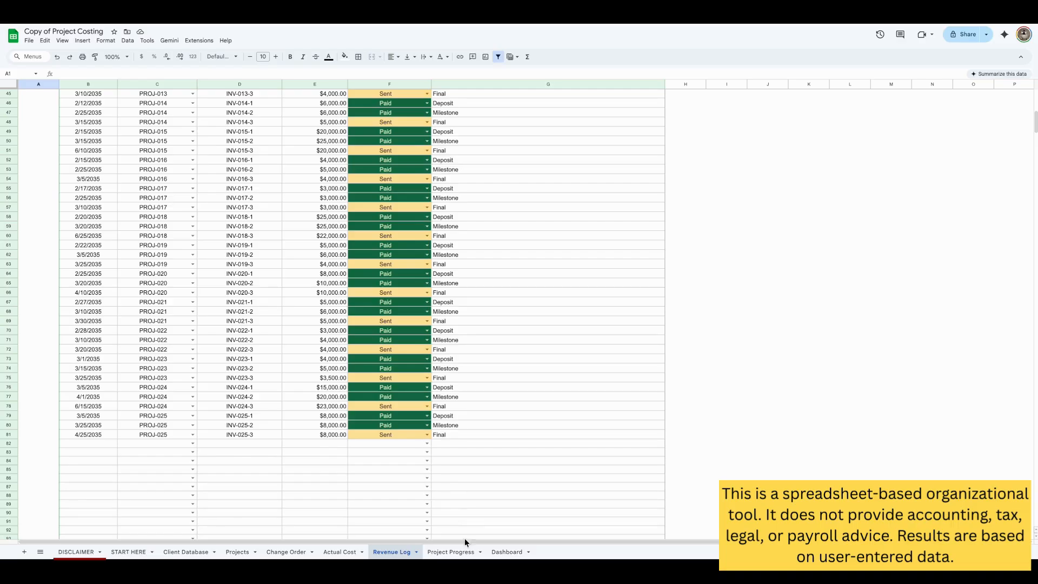
Review the Project Progress ledger, including the percent completed and progress status options for empty row 85
click(439, 552)
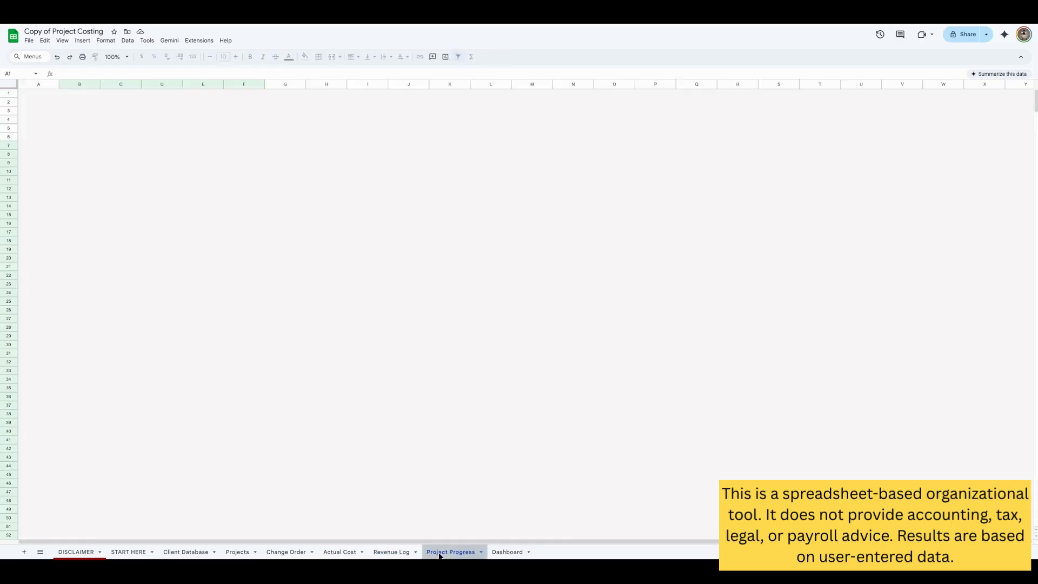
scroll(388, 459, down, 8)
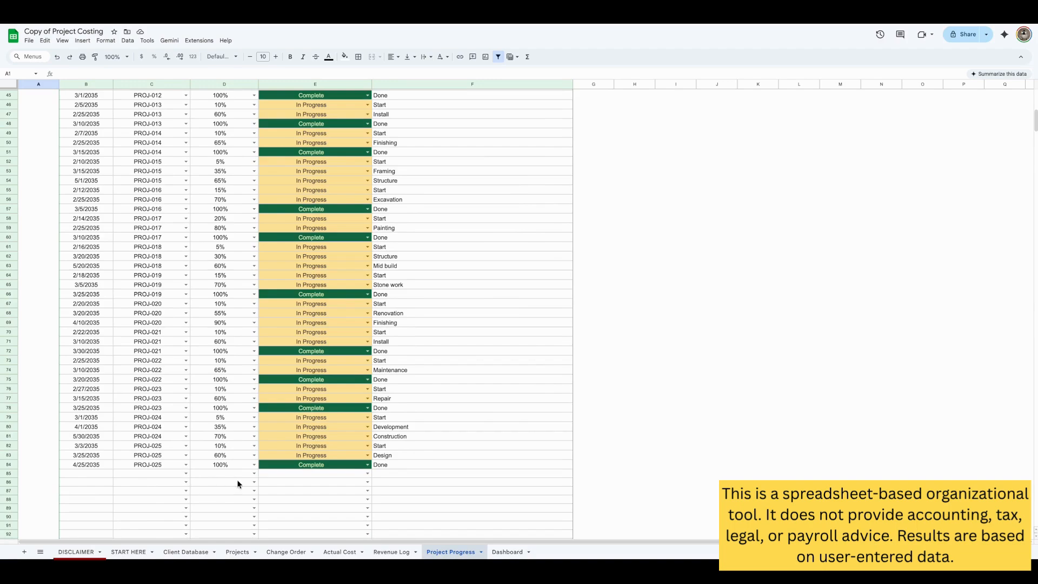
click(254, 474)
scroll(233, 502, up, 4)
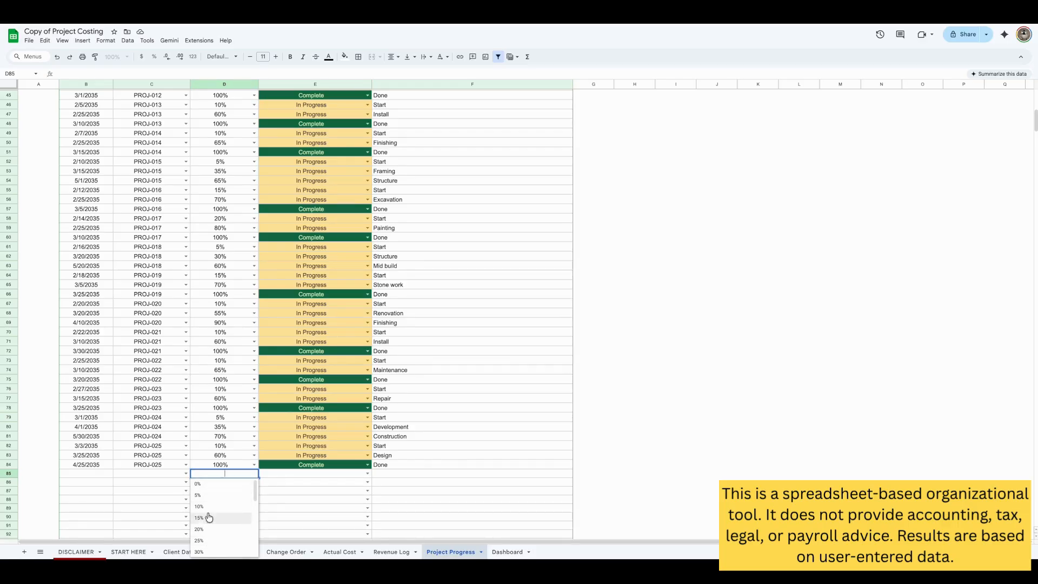
click(365, 474)
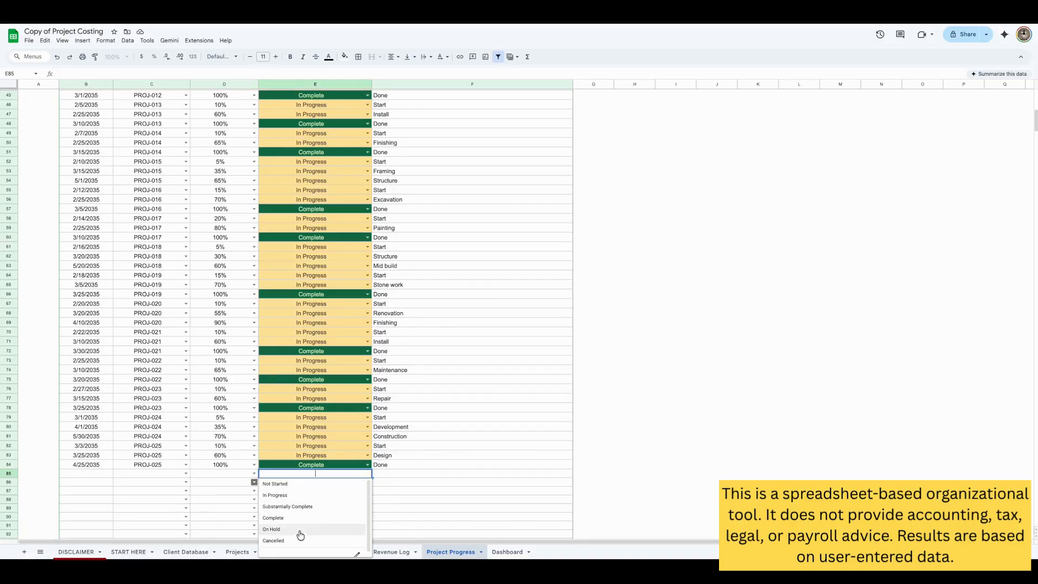
click(411, 472)
scroll(403, 482, up, 15)
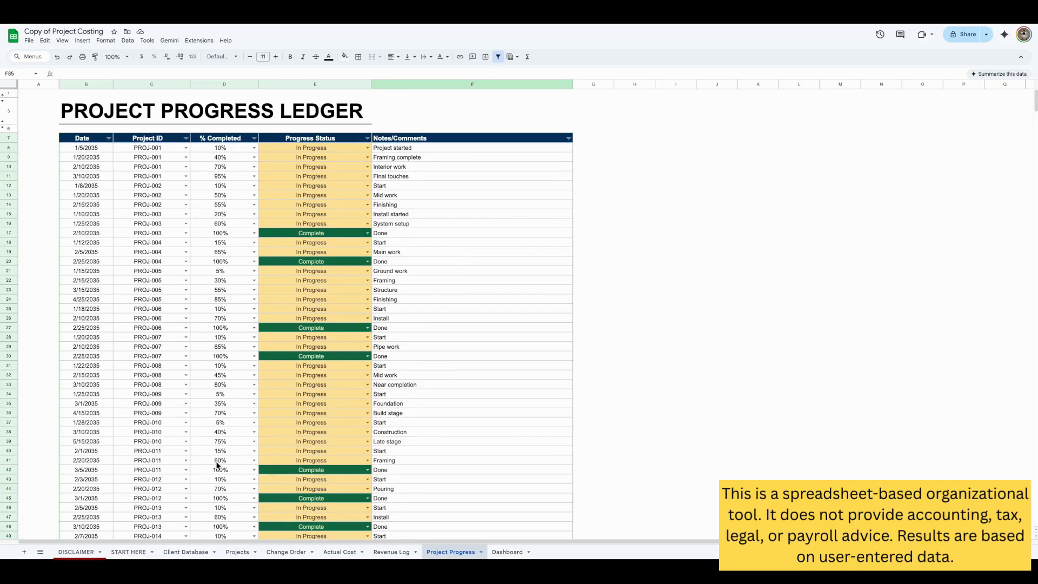
Go back to the Projects sheet and review the ledger from its project detail columns to the original revenue and costs
click(236, 551)
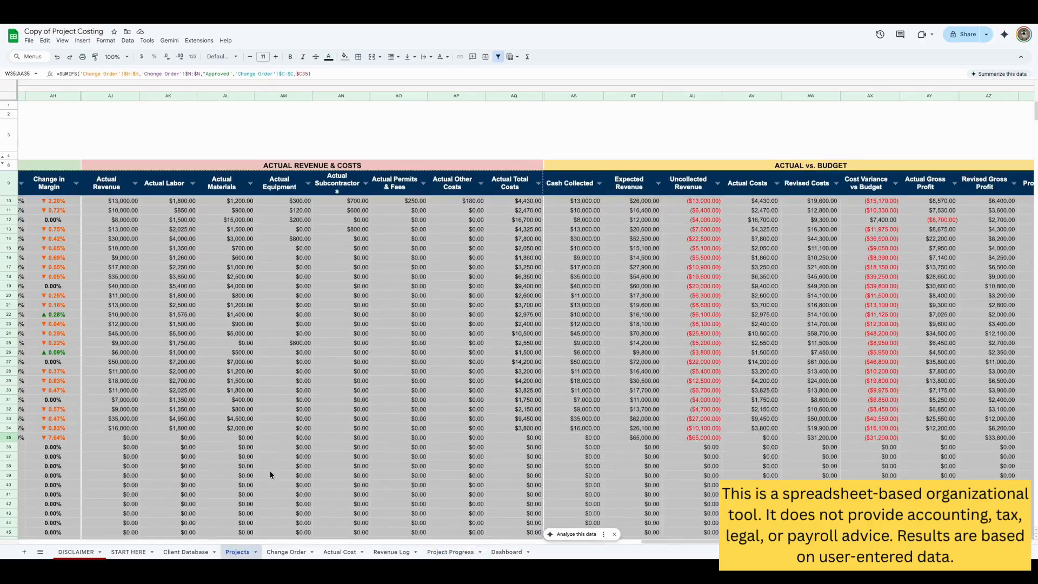
drag(673, 540, 63, 524)
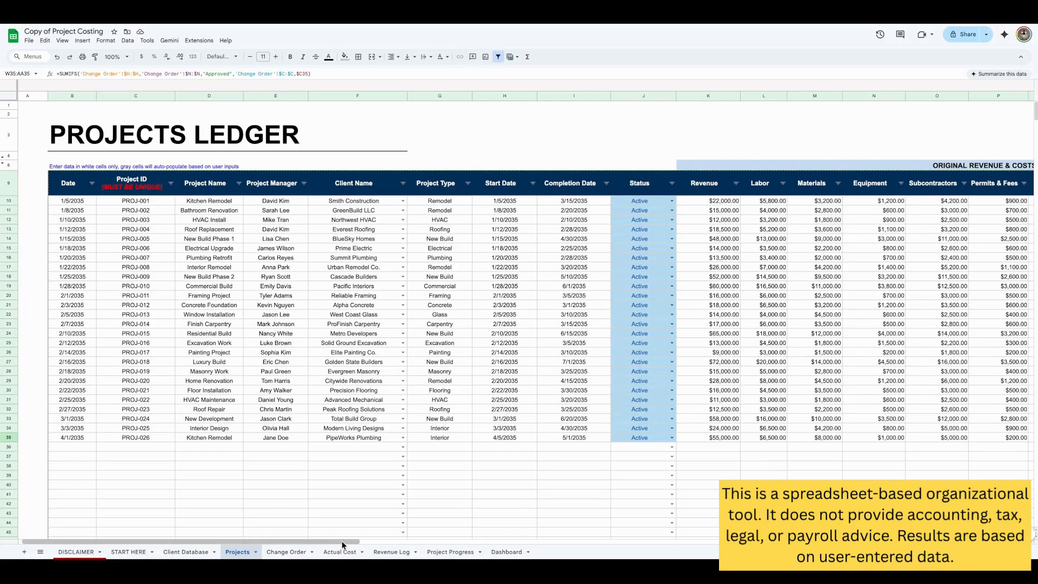
drag(342, 541, 481, 531)
Revisit the Change Order, Actual Cost, Revenue Log and Project Progress ledgers in sequence to recap the data entry sheets
click(286, 551)
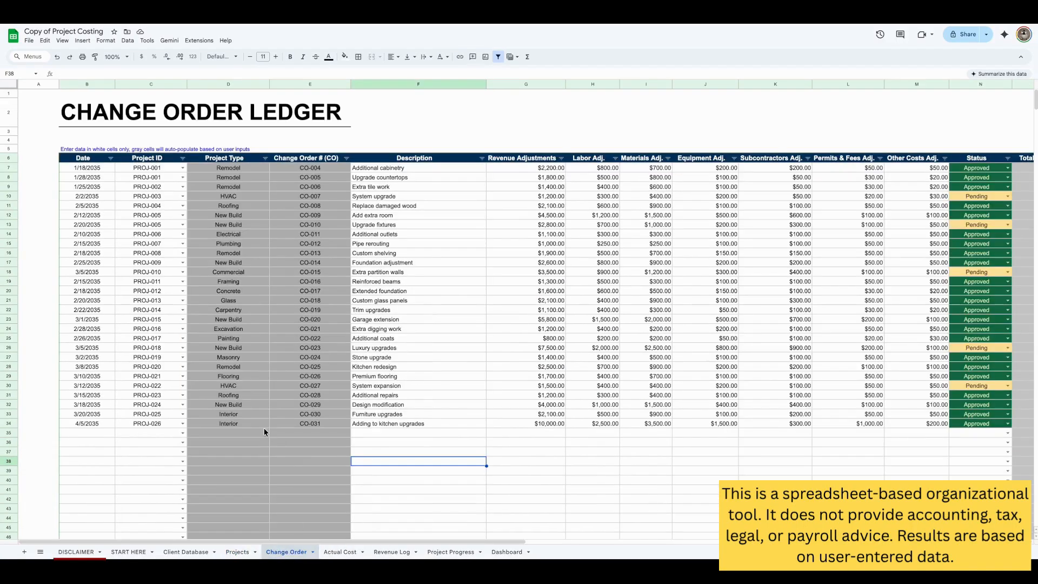
click(339, 551)
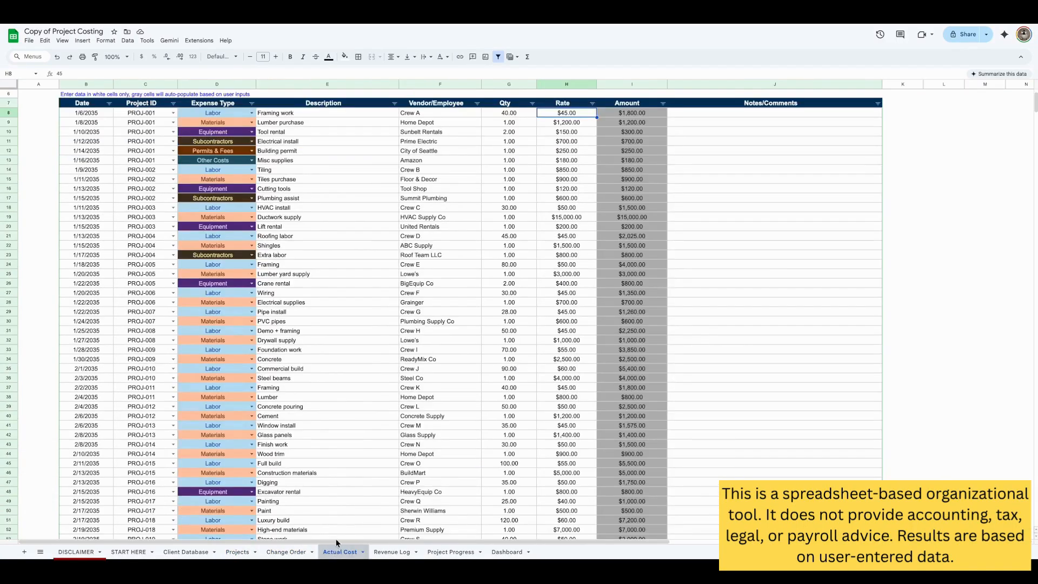
scroll(365, 502, down, 10)
scroll(357, 518, up, 15)
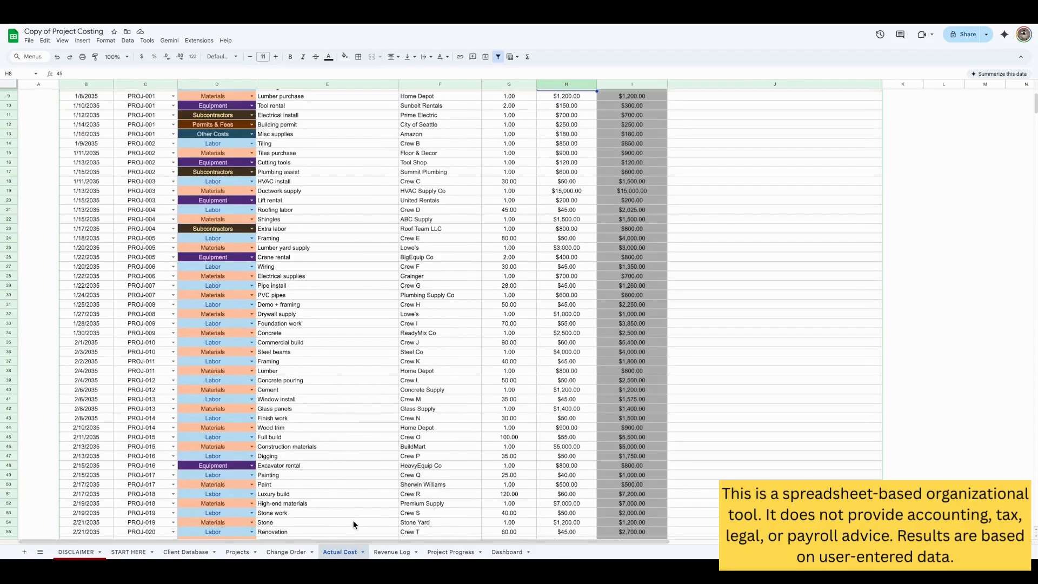
scroll(352, 516, down, 3)
scroll(352, 518, down, 5)
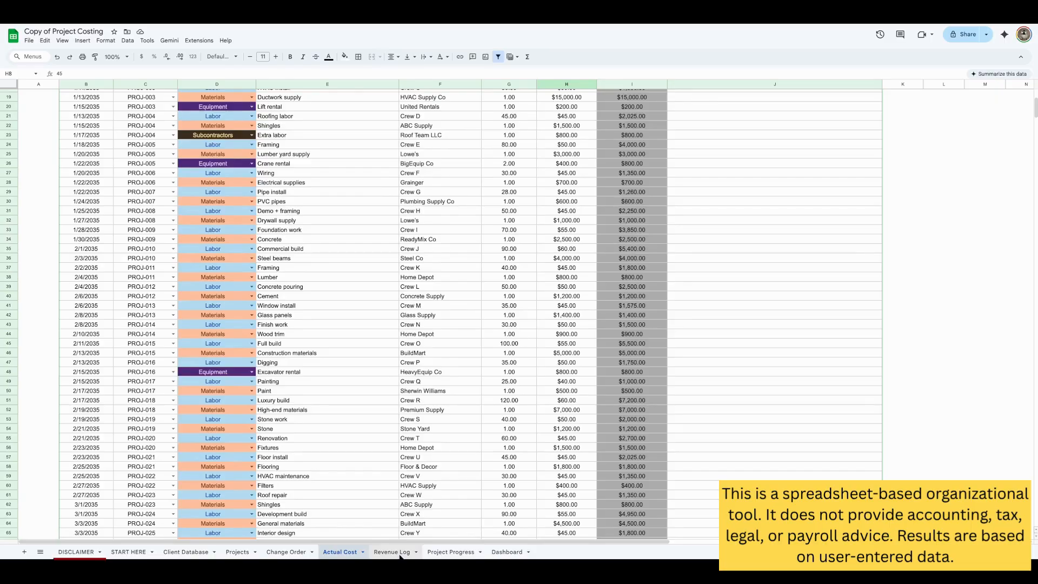
click(391, 551)
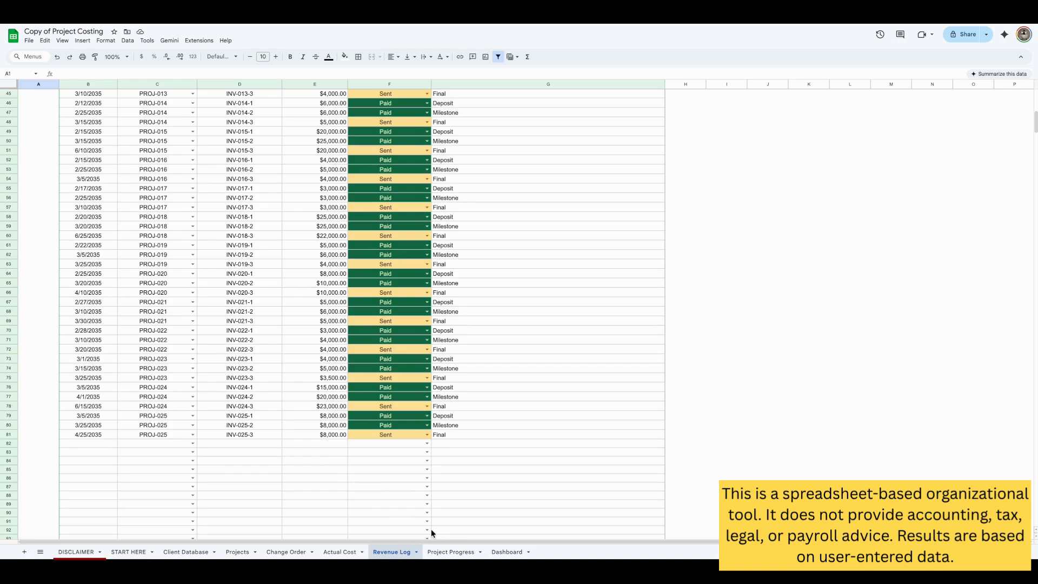
click(450, 552)
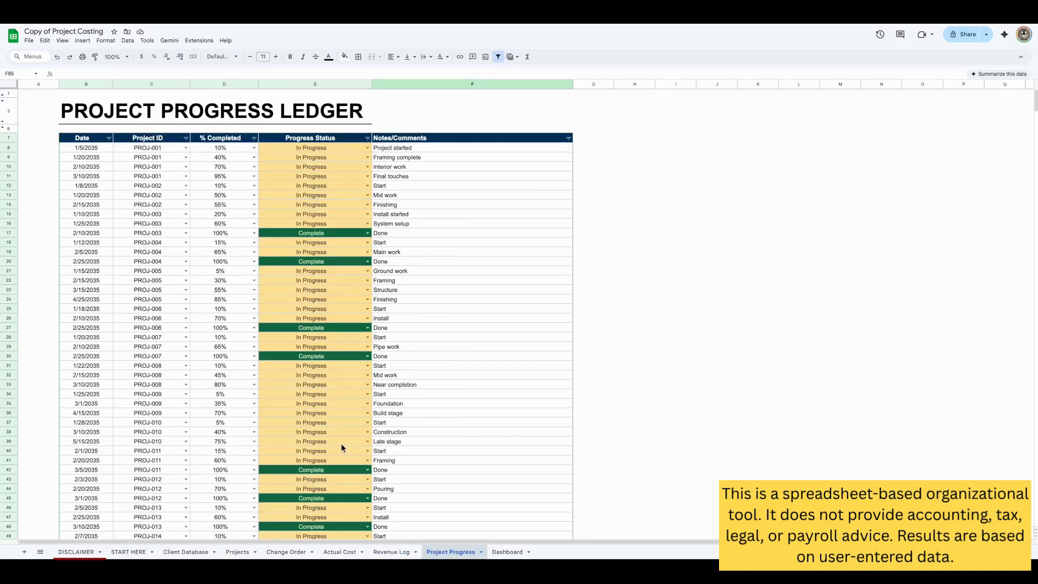
Revisit the Projects sheet and open the Dashboard to review PROJ-001's cash flow, cost analysis, project health and profitability
click(238, 551)
drag(378, 541, 201, 538)
click(506, 552)
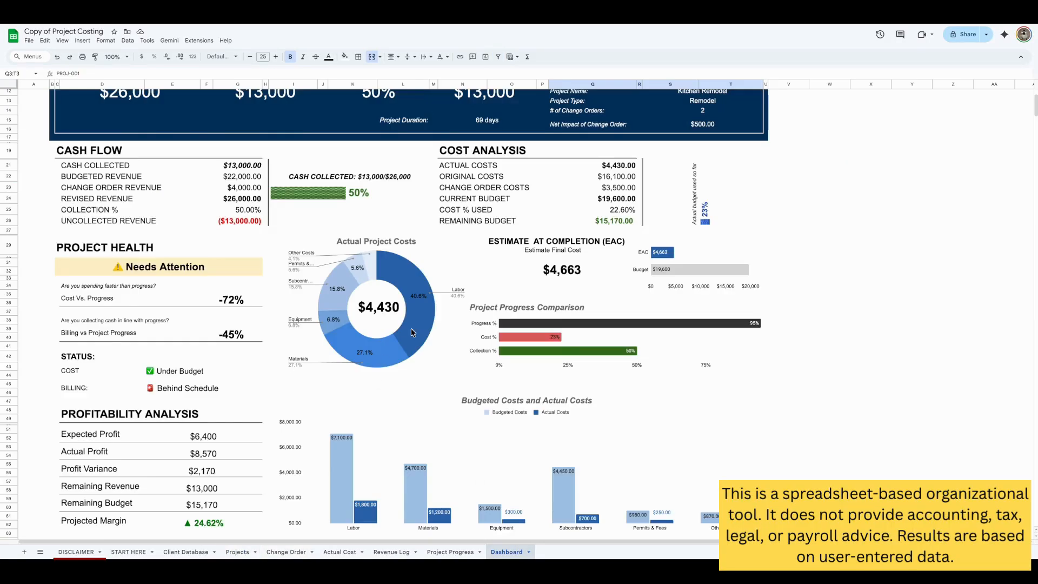
scroll(417, 391, down, 3)
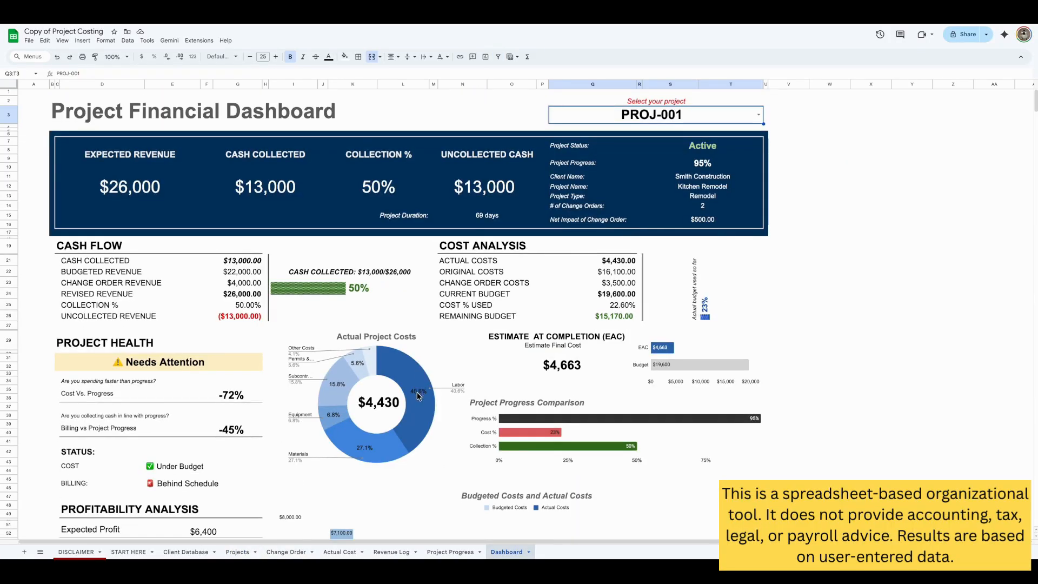
scroll(417, 391, up, 3)
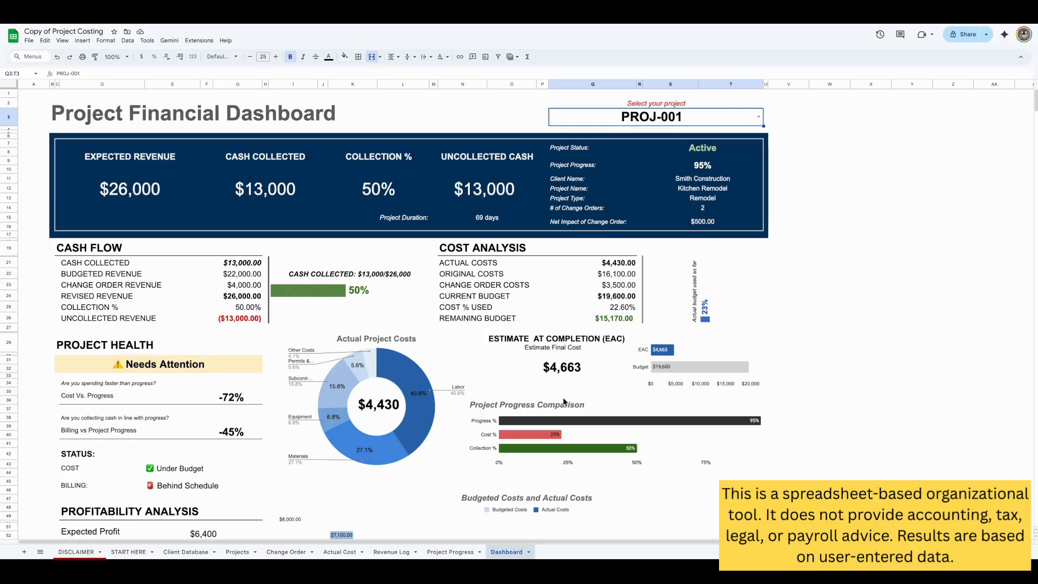
Compare projects on the financial dashboard by selecting PROJ-002, PROJ-003 and PROJ-001 in turn
click(758, 117)
click(701, 144)
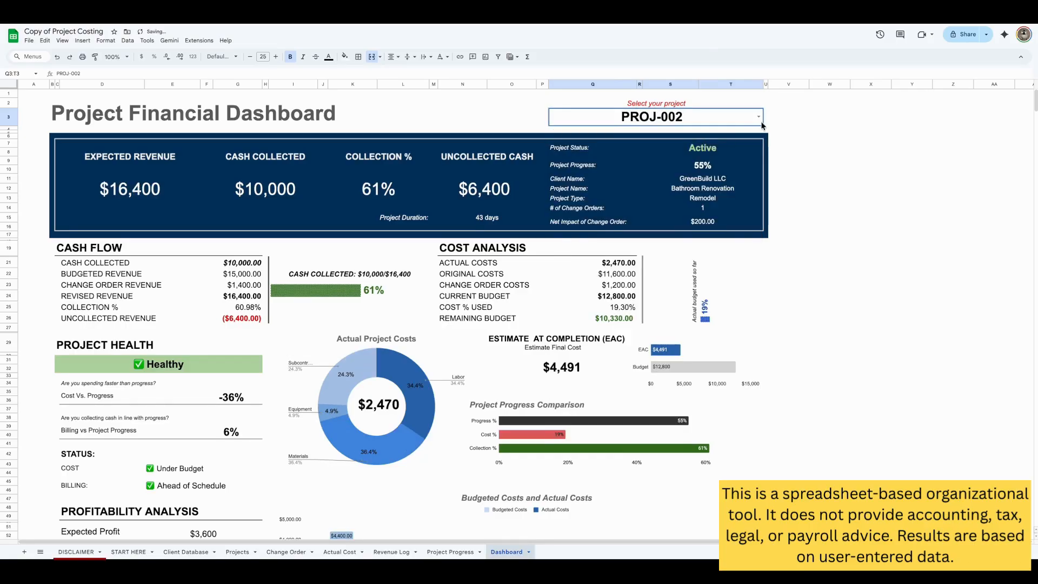
click(758, 117)
click(698, 155)
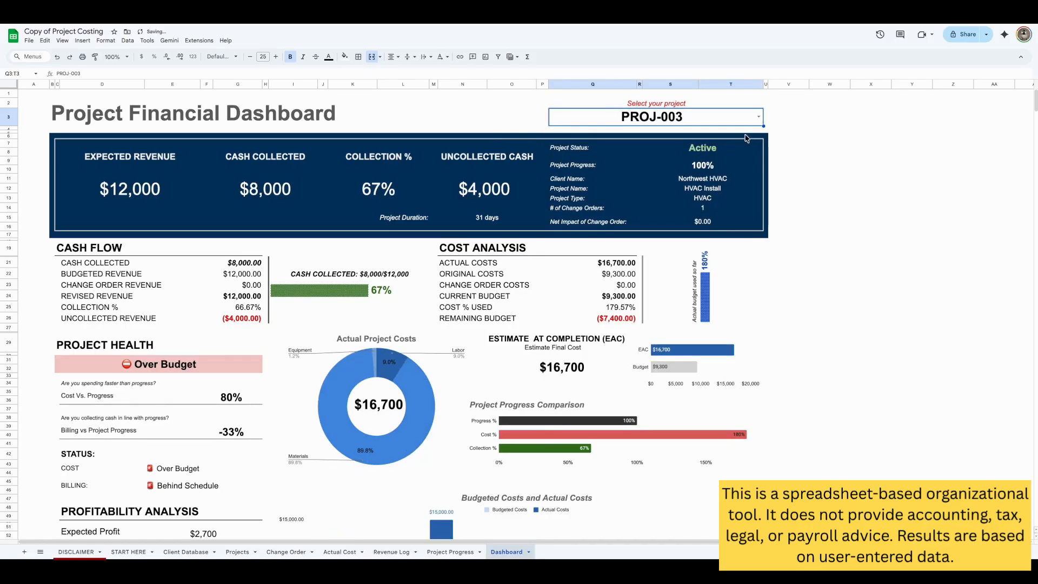
click(758, 118)
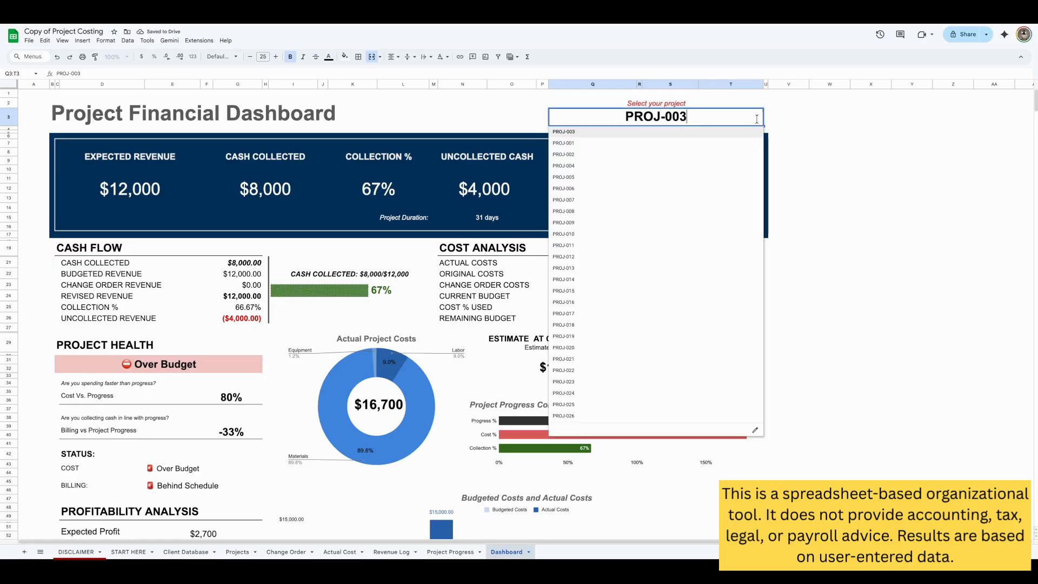
click(680, 147)
Switch the dashboard's selected project to PROJ-002 once more and return it to PROJ-001
click(757, 118)
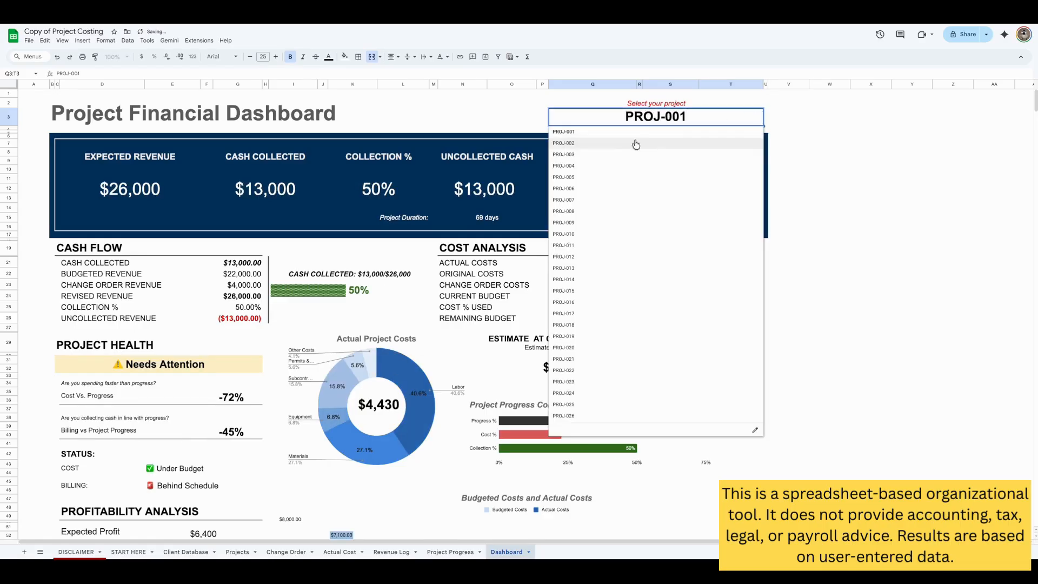
click(635, 144)
click(757, 117)
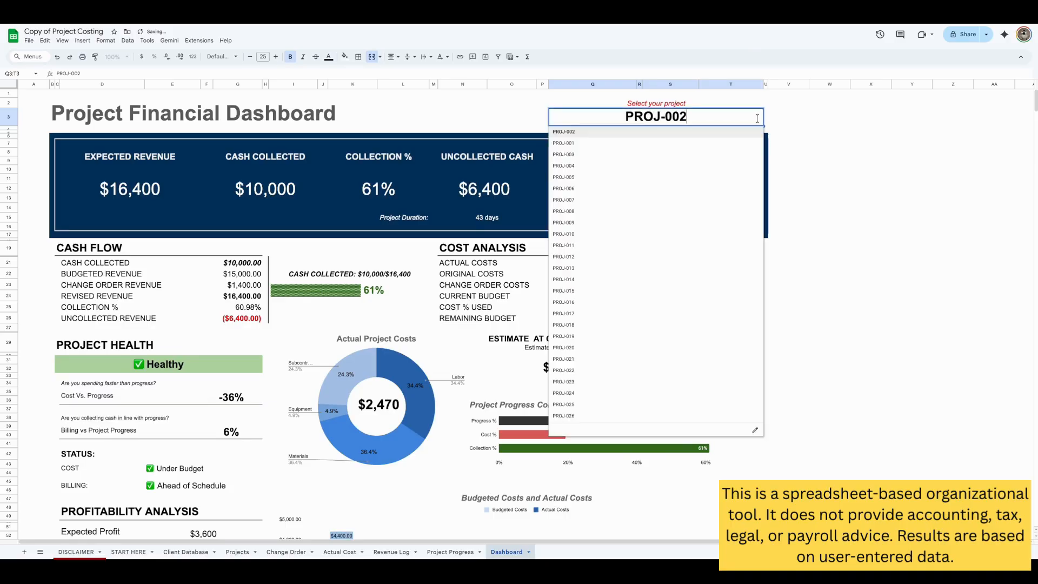
click(692, 144)
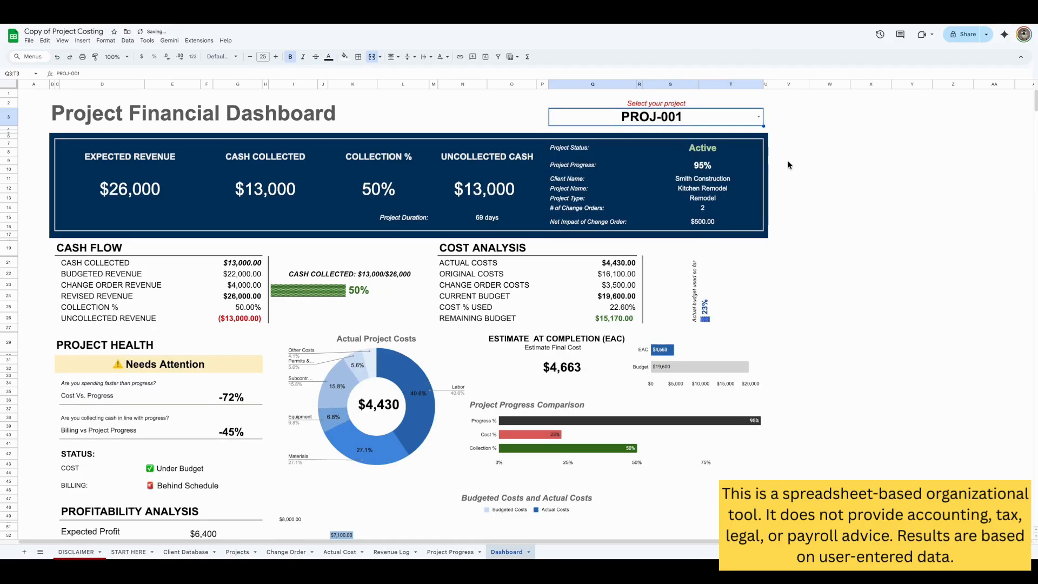